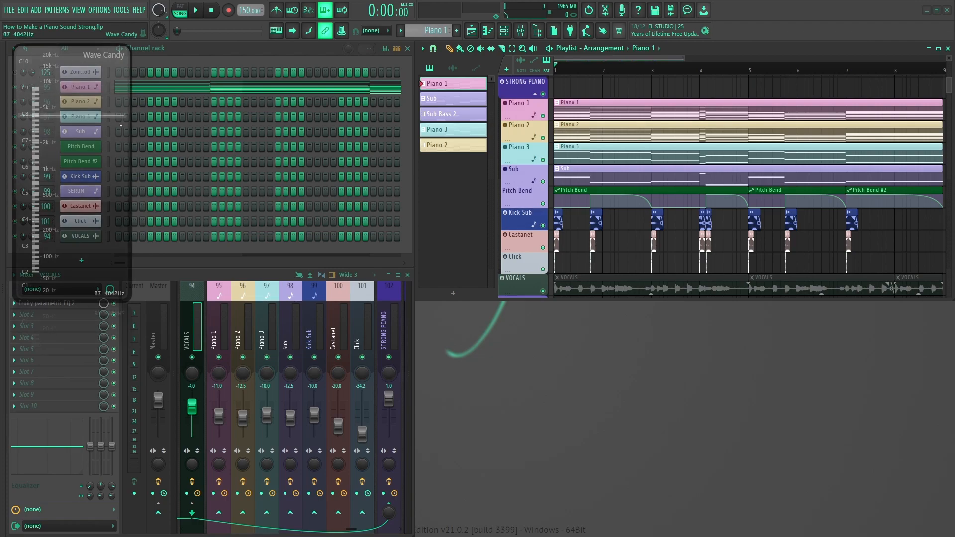
# Step: Set Wave Candy's spectrum maximum resolution to 4096 bands and freeze its display
pyautogui.moveTo(86, 72); pyautogui.dragTo(507, 304)
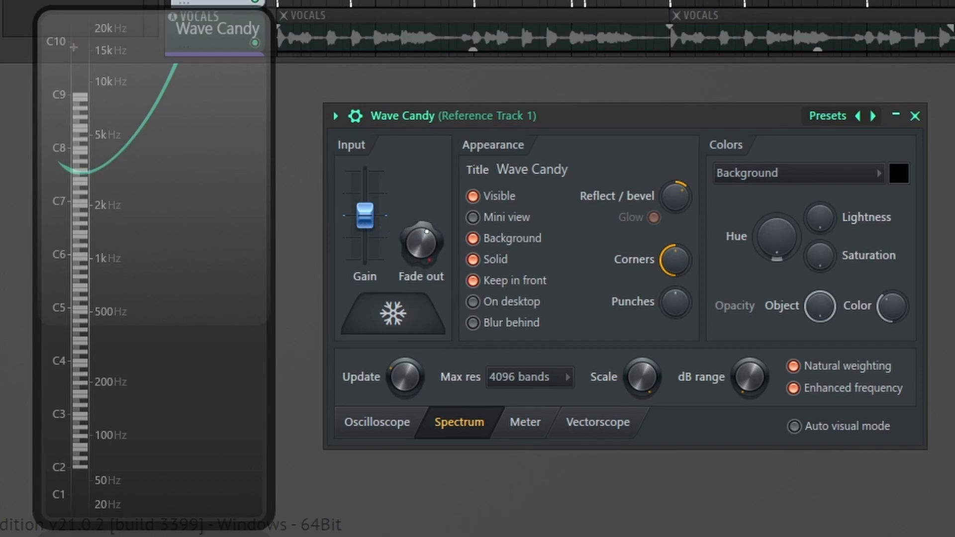
pyautogui.click(529, 377)
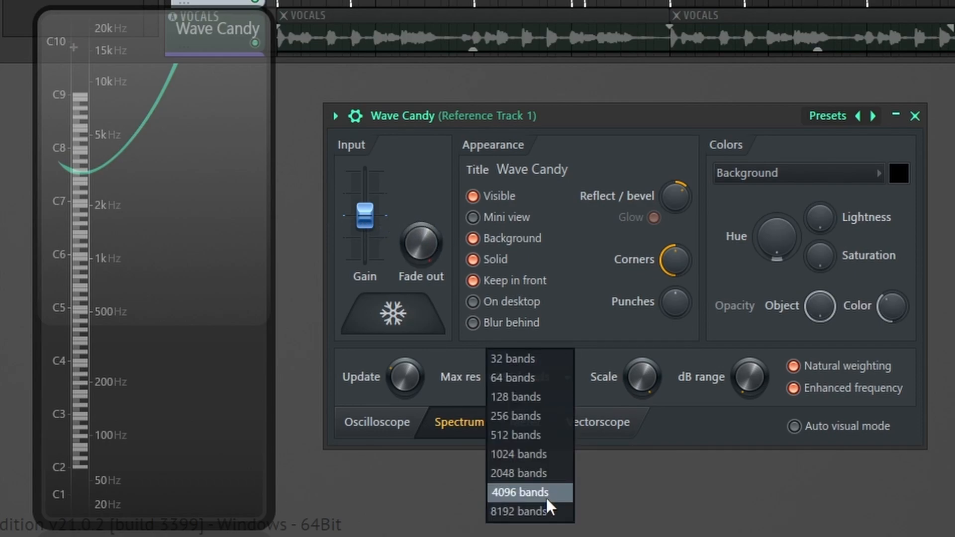
pyautogui.click(547, 499)
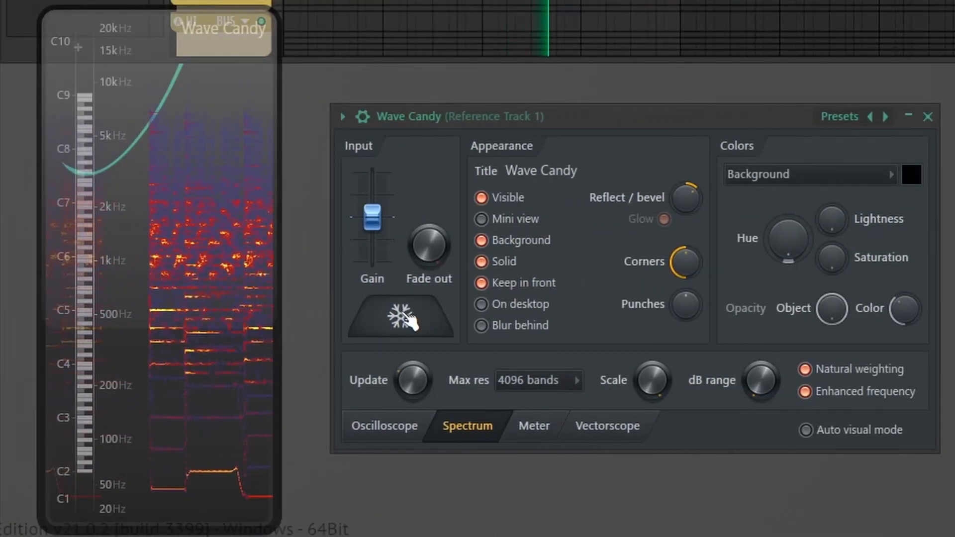
pyautogui.click(409, 318)
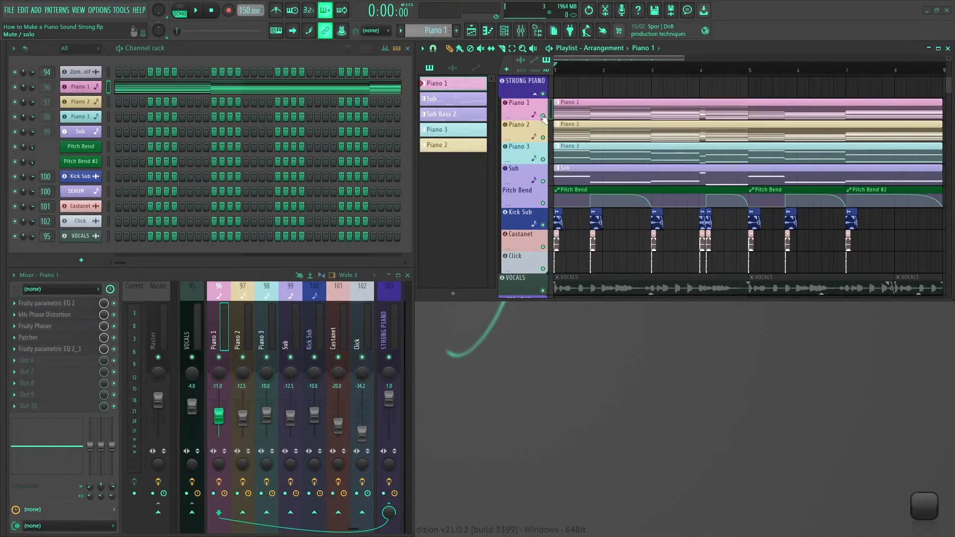
# Step: Solo the Piano 1 track and listen to its chord pattern in the piano roll
pyautogui.rightClick(543, 116)
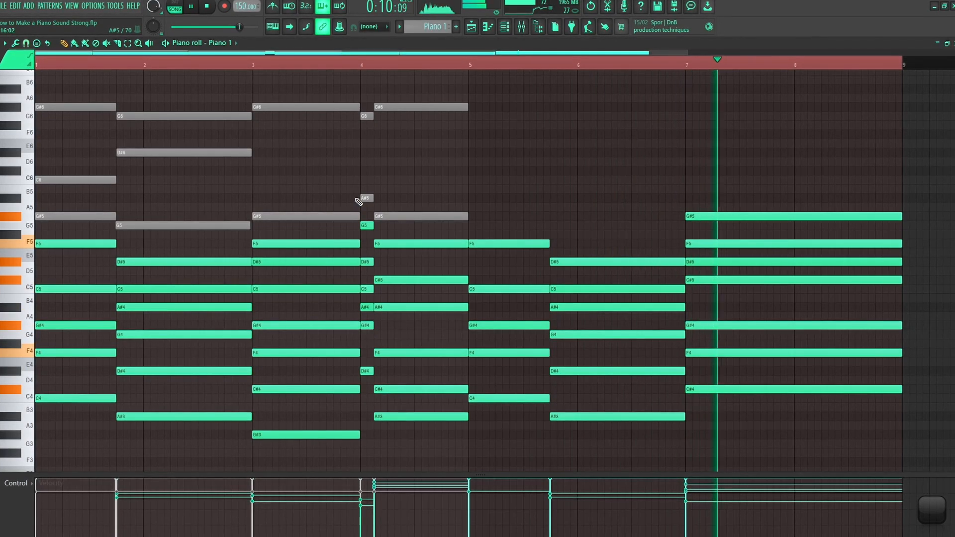
pyautogui.press('space')
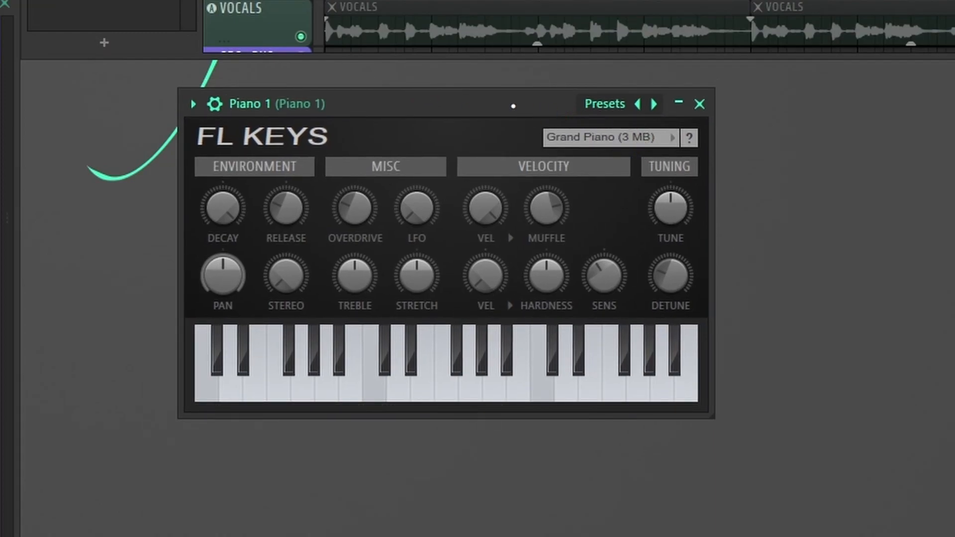
# Step: Examine Piano 1's decay, release, overdrive and velocity settings in FL Keys, plus its Fruity Phaser settings
pyautogui.moveTo(222, 213)
pyautogui.mouseDown()
pyautogui.moveTo(221, 229)
pyautogui.moveTo(221, 213)
pyautogui.mouseUp()
pyautogui.moveTo(293, 216); pyautogui.dragTo(293, 216)
pyautogui.moveTo(362, 215); pyautogui.dragTo(362, 217)
pyautogui.moveTo(491, 213); pyautogui.dragTo(491, 215)
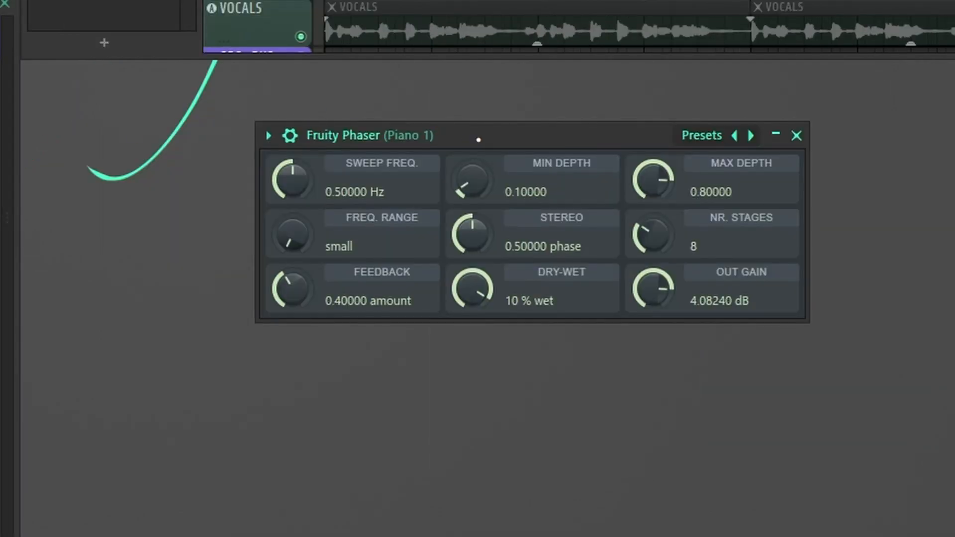
pyautogui.moveTo(478, 139); pyautogui.dragTo(461, 144)
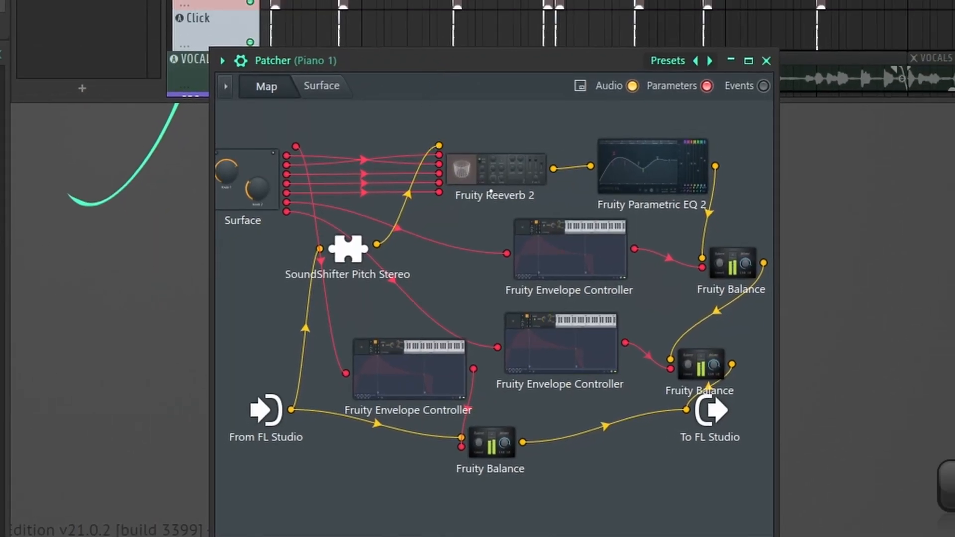
# Step: Compare the reverb control surface and the module map of Piano 1's Patcher
pyautogui.click(319, 88)
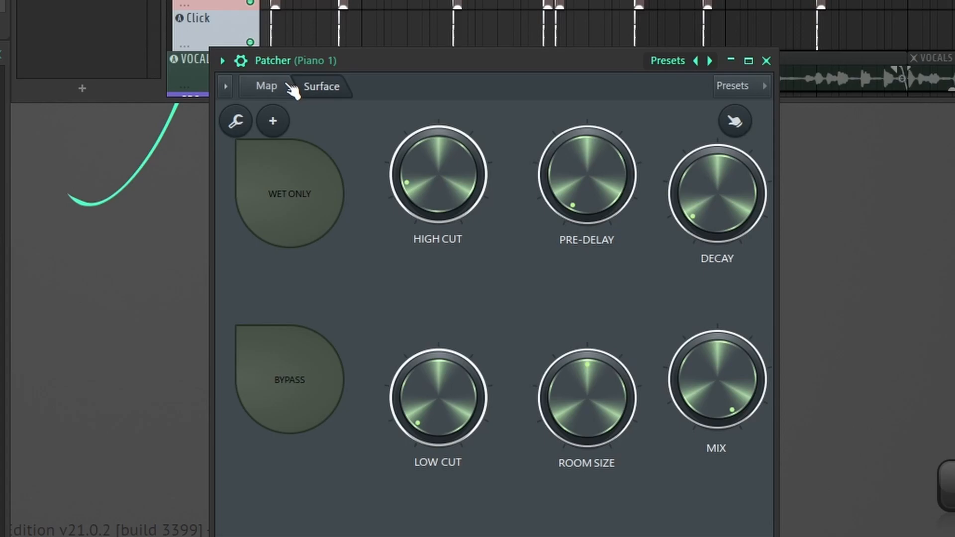
pyautogui.click(288, 86)
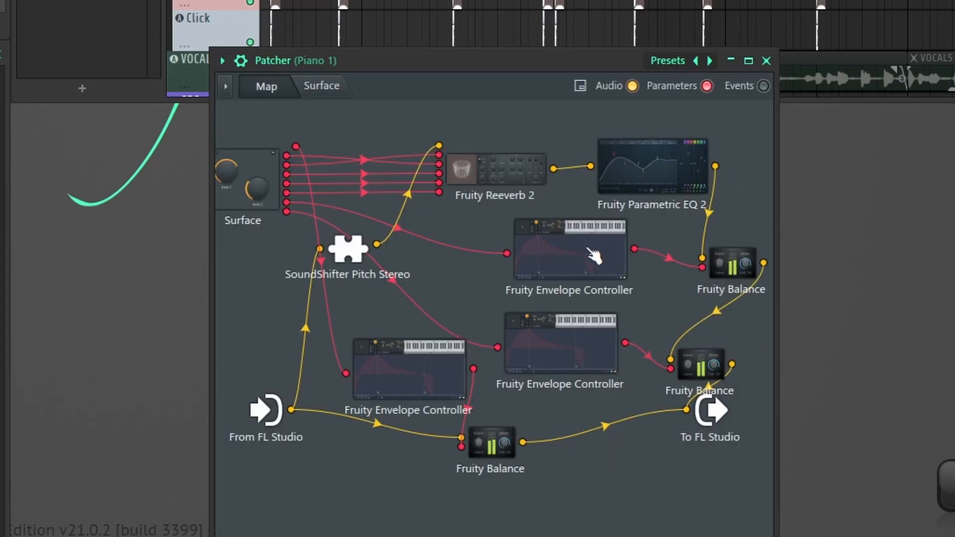
pyautogui.click(329, 89)
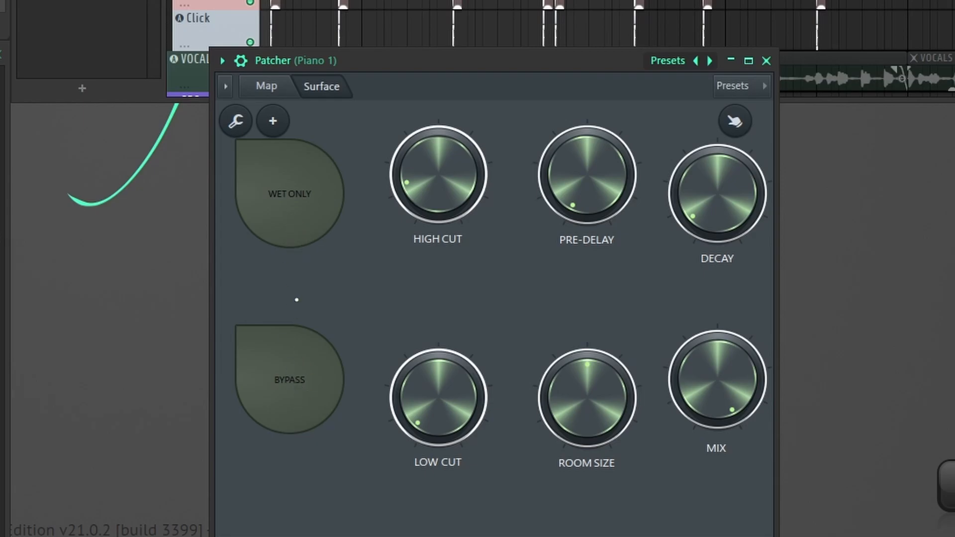
# Step: Inspect SoundShifter Pitch, Fruity Reeverb 2 and Parametric EQ 2 inside Piano 1's Patcher, plus the track's final Parametric EQ 2
pyautogui.click(284, 90)
pyautogui.click(371, 261)
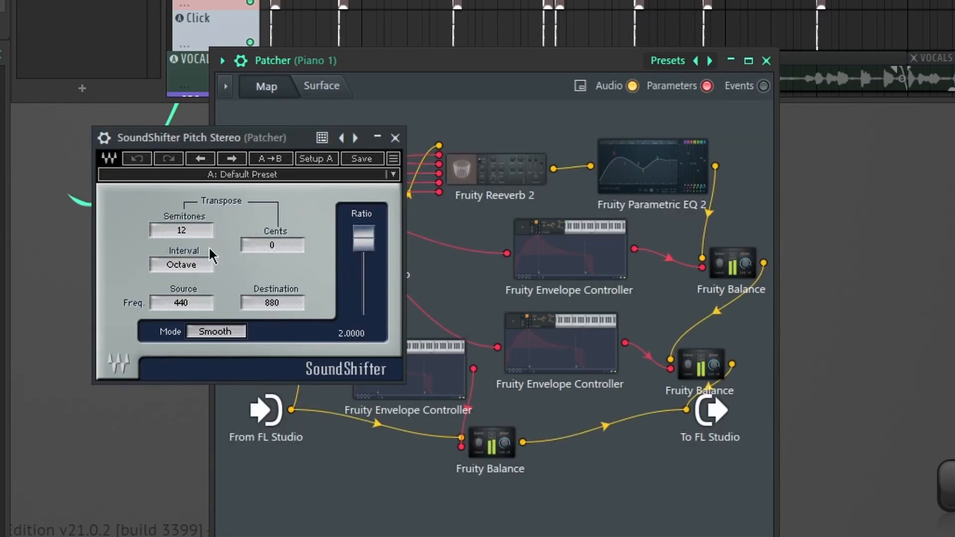
pyautogui.click(497, 169)
pyautogui.moveTo(168, 1); pyautogui.dragTo(423, 152)
pyautogui.click(666, 169)
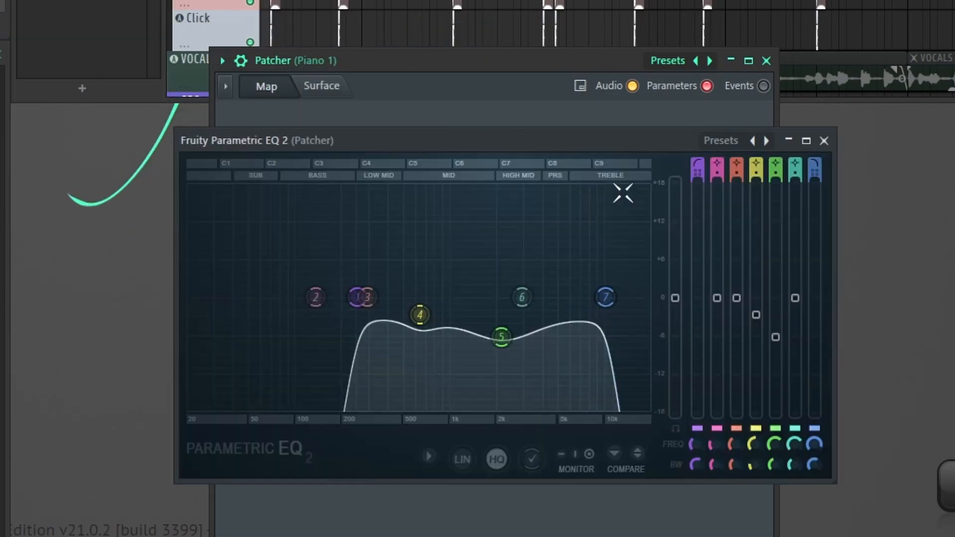
pyautogui.click(825, 142)
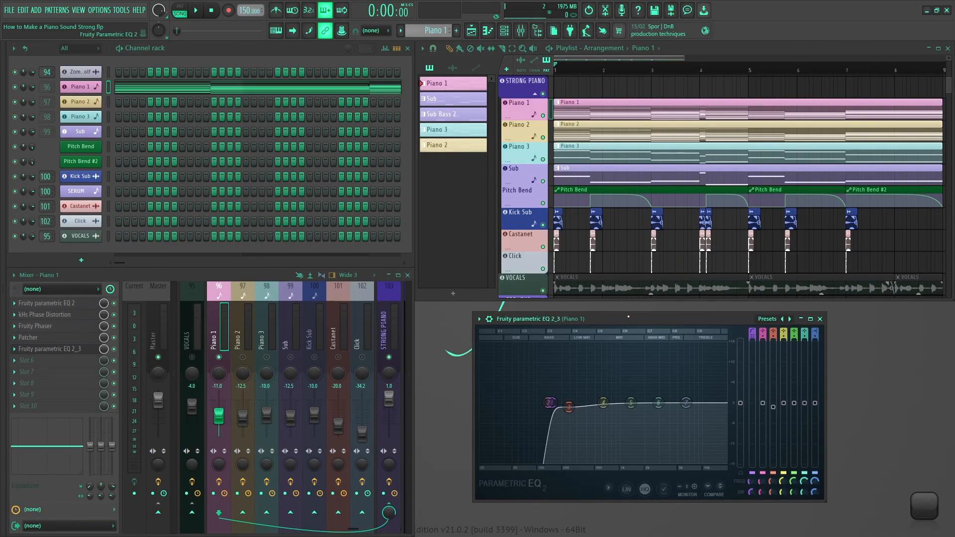
pyautogui.moveTo(626, 319); pyautogui.dragTo(637, 319)
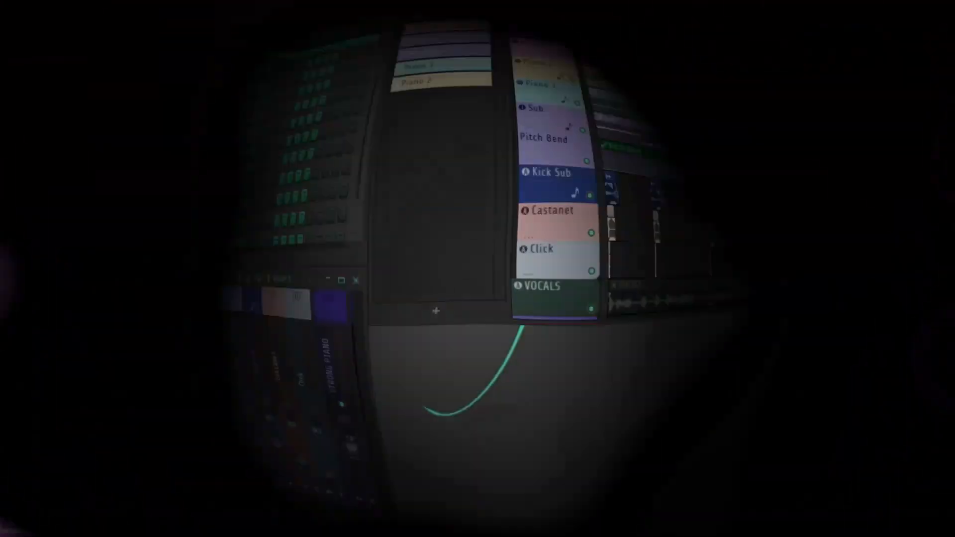
# Step: Listen to Piano 2 on its own and examine its instrument's Tone Color setting
pyautogui.press('space')
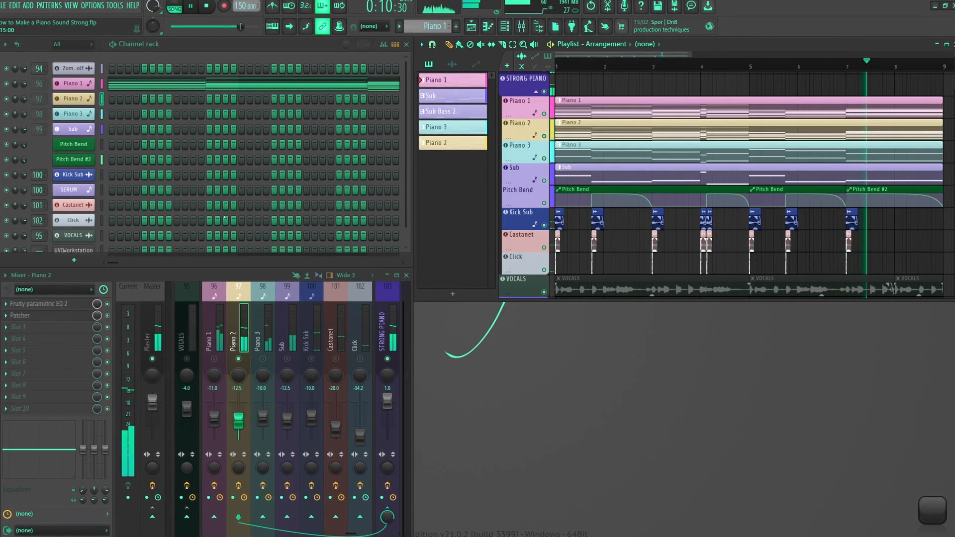
pyautogui.click(80, 251)
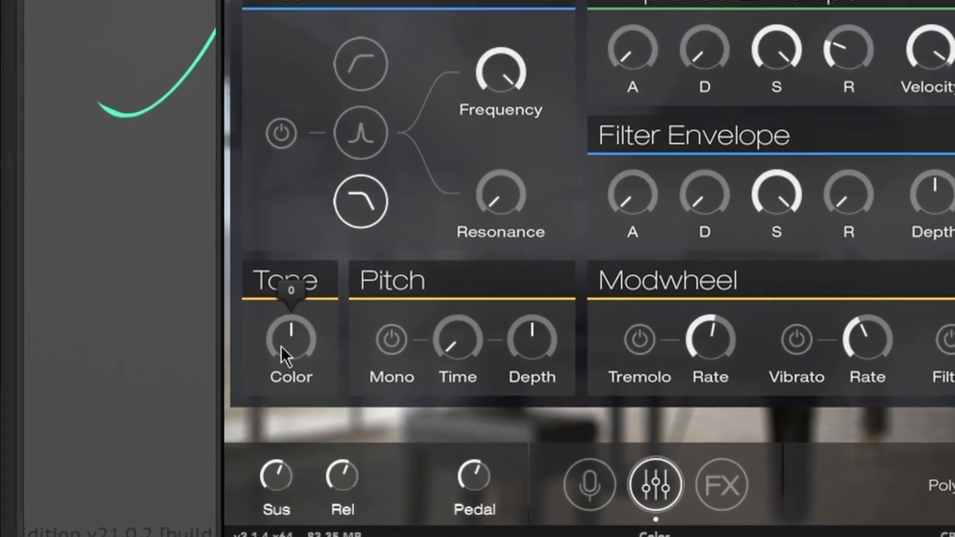
pyautogui.moveTo(256, 398); pyautogui.dragTo(247, 409)
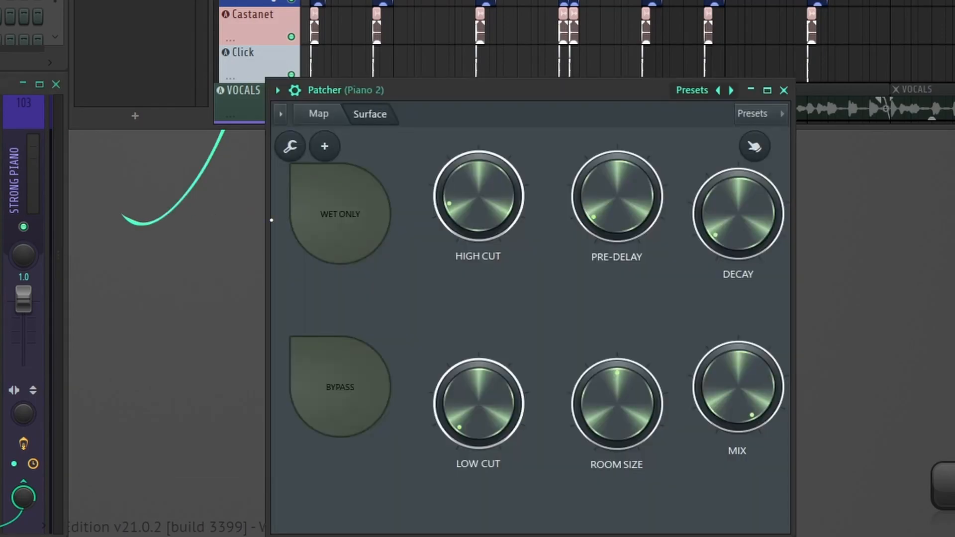
# Step: Review the map and surface of Piano 2's Patcher effect, ending with the plugin closed
pyautogui.click(316, 115)
pyautogui.click(370, 116)
pyautogui.press('Escape')
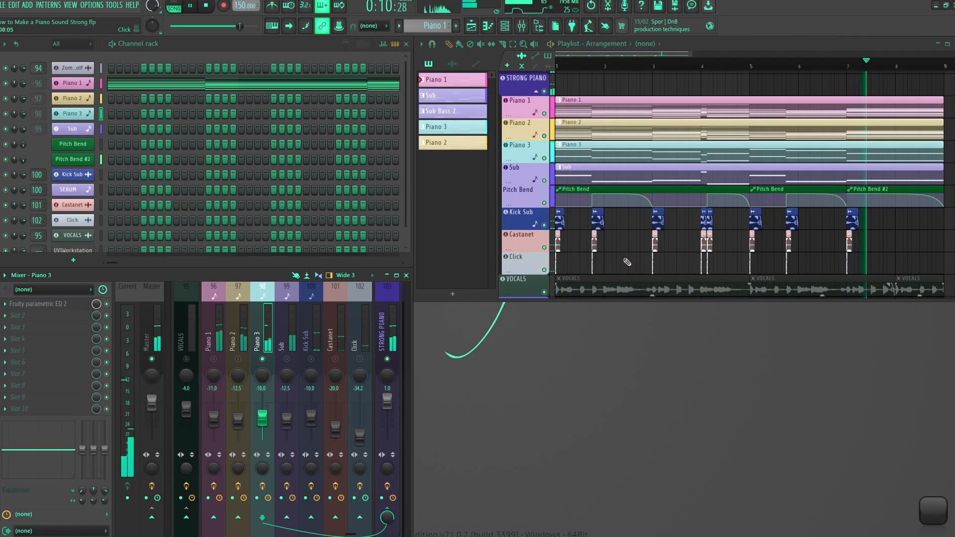
# Step: Listen to the Sub bassline in the piano roll, ending back in the playlist
pyautogui.press('space')
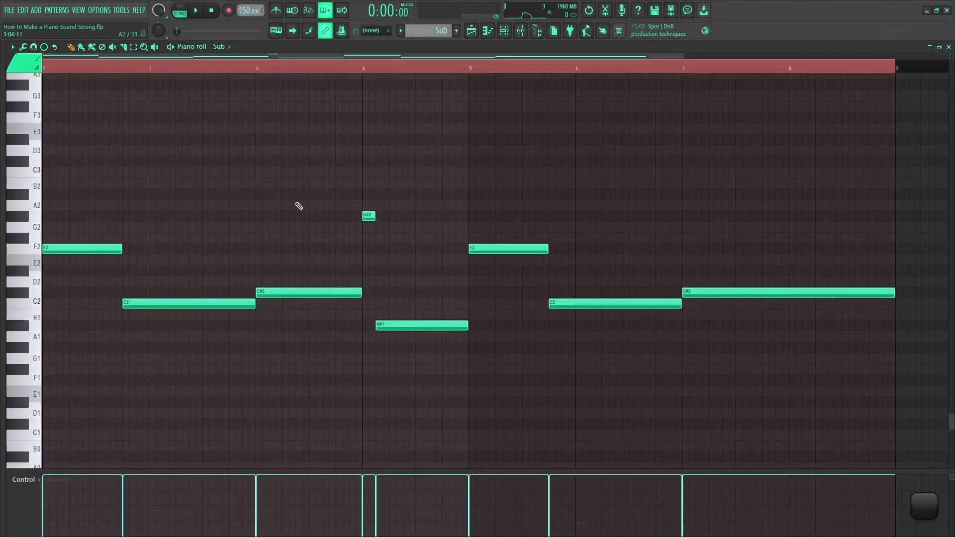
pyautogui.press('space')
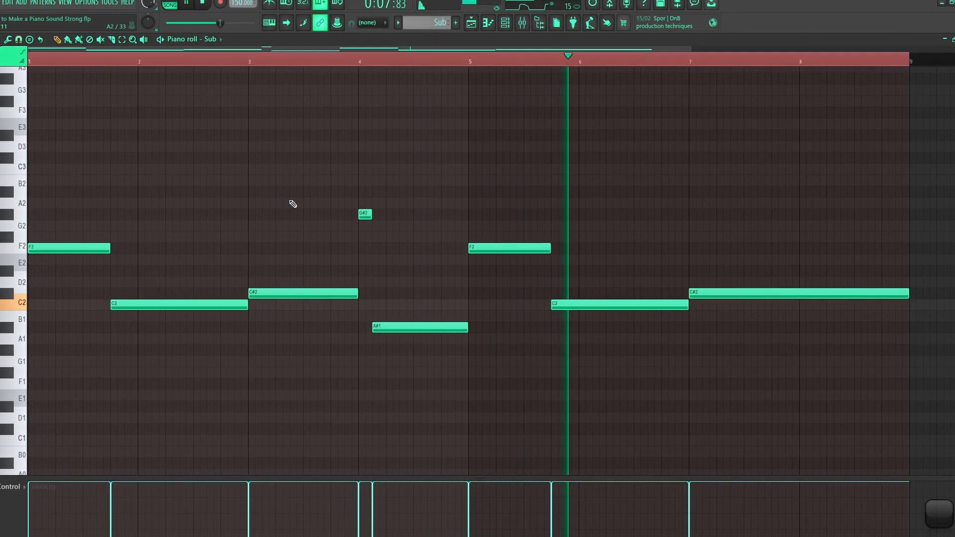
pyautogui.press('F7')
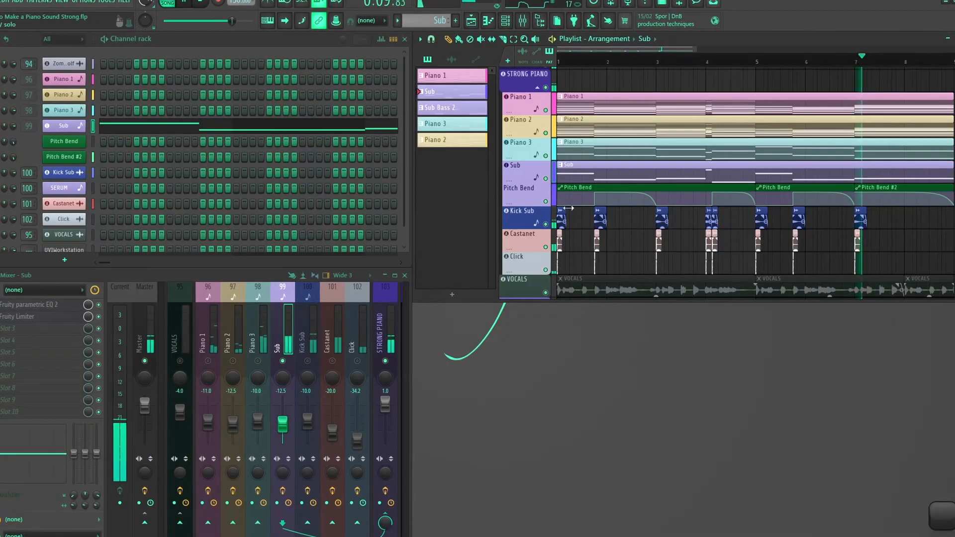
# Step: Examine the Sub's Serum wavetable processing options, oscillator and effects, plus its Parametric EQ 2 low-pass curve
pyautogui.scroll(2, 722, 219)
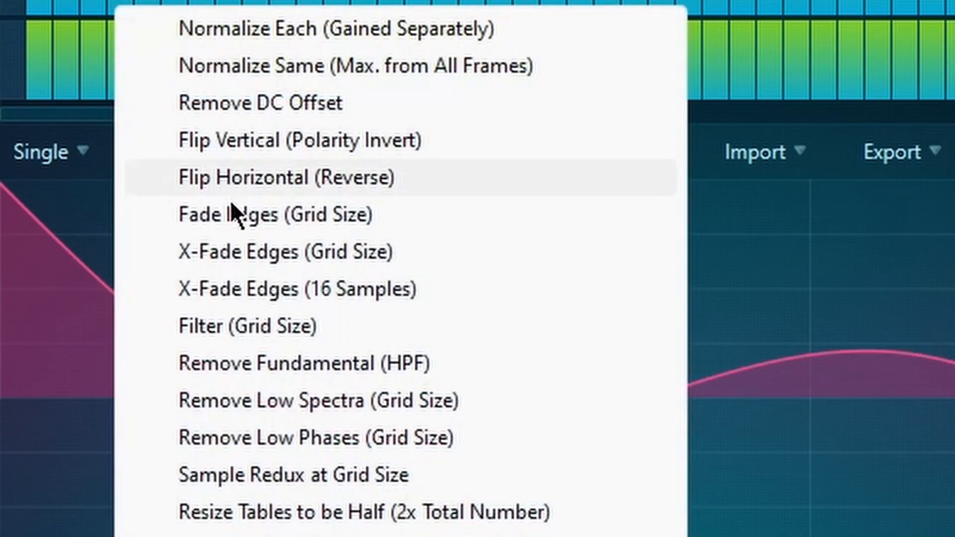
pyautogui.click(732, 196)
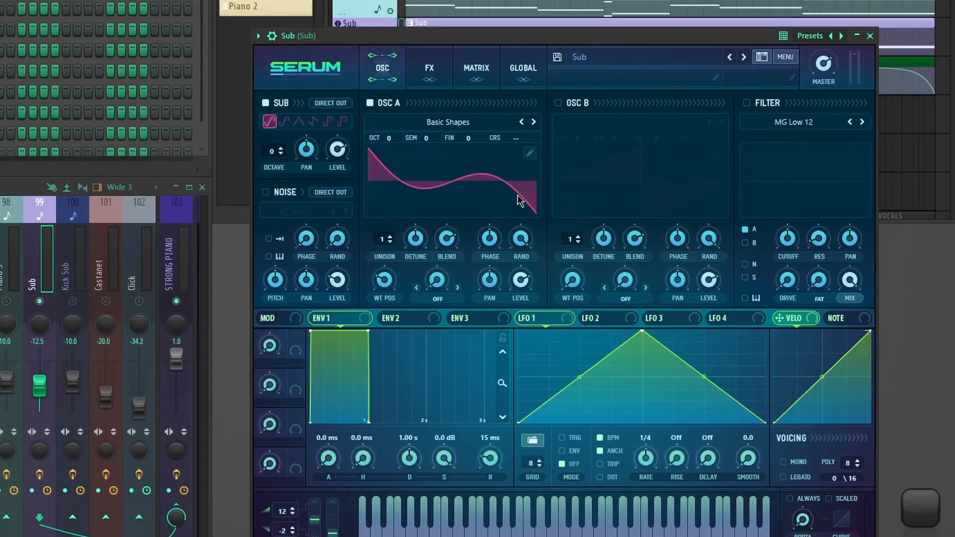
pyautogui.click(430, 68)
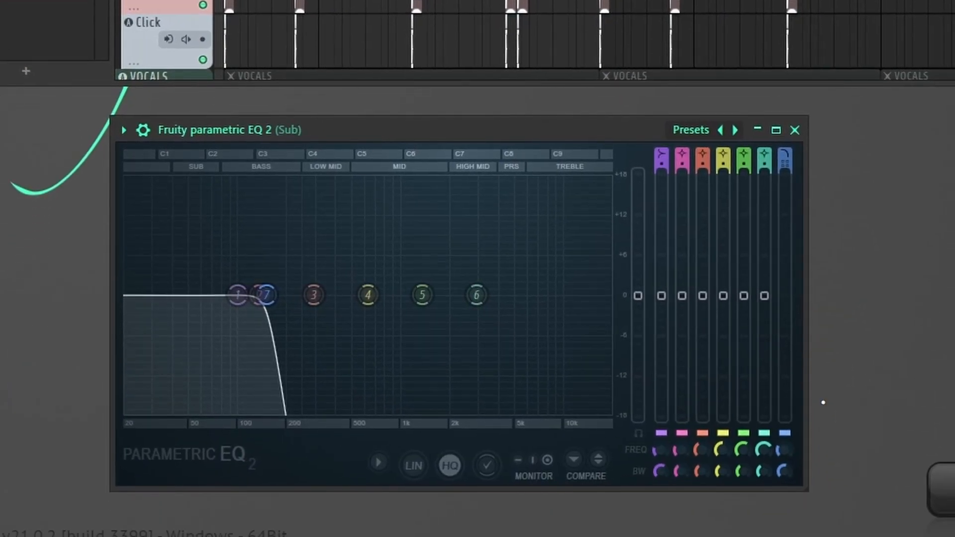
pyautogui.press('Escape')
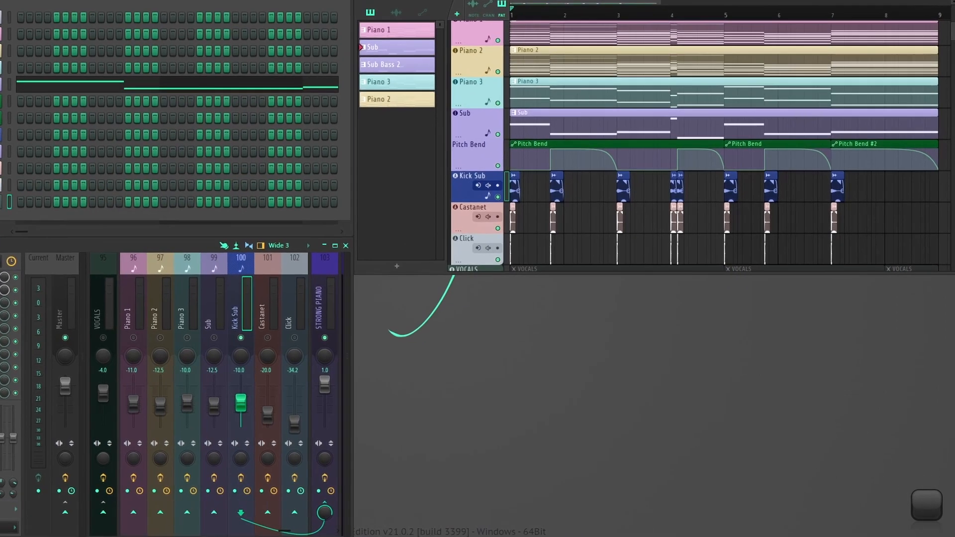
# Step: Inspect the Kick Sub's Serum patch, covering Env 2 on coarse pitch, LFO 1 on Osc A level, the modulation matrix and effects
pyautogui.click(82, 191)
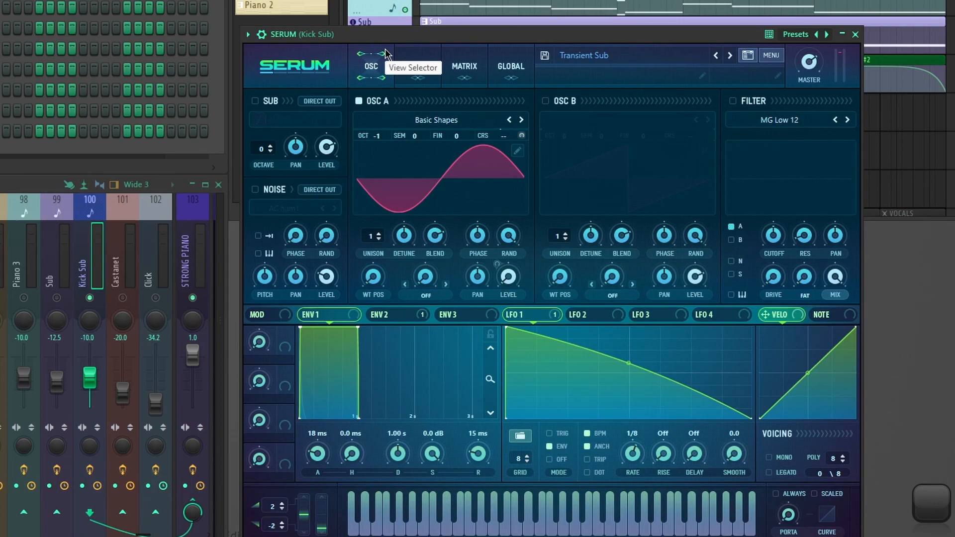
pyautogui.click(424, 315)
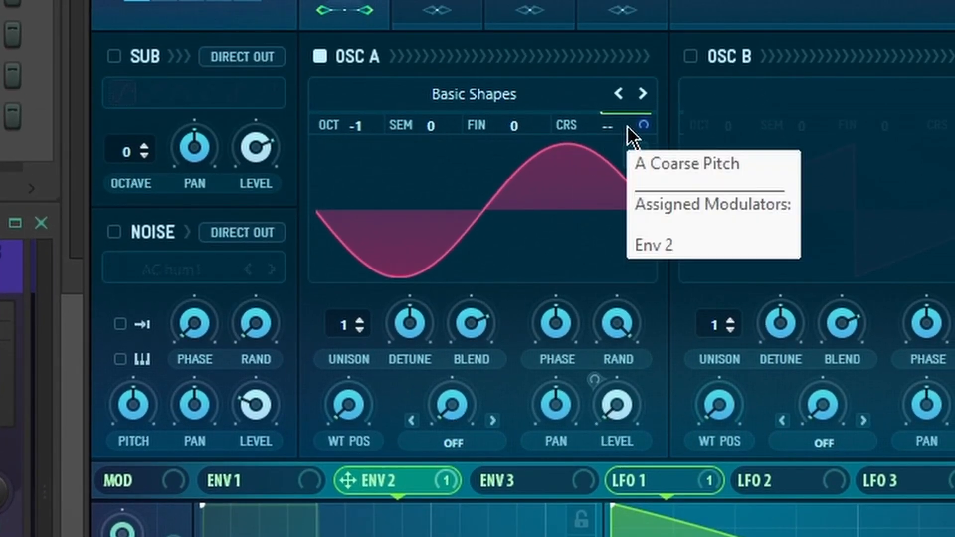
pyautogui.click(488, 8)
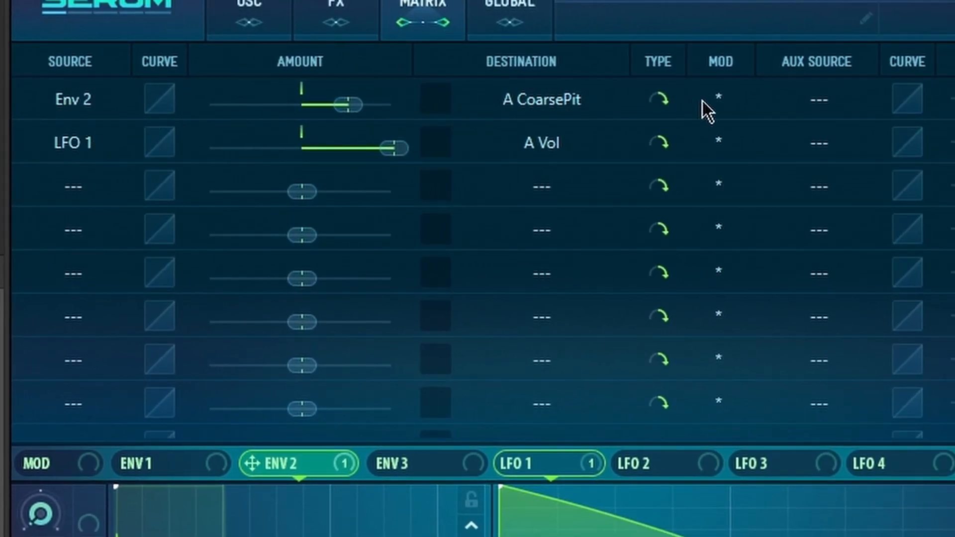
pyautogui.click(249, 10)
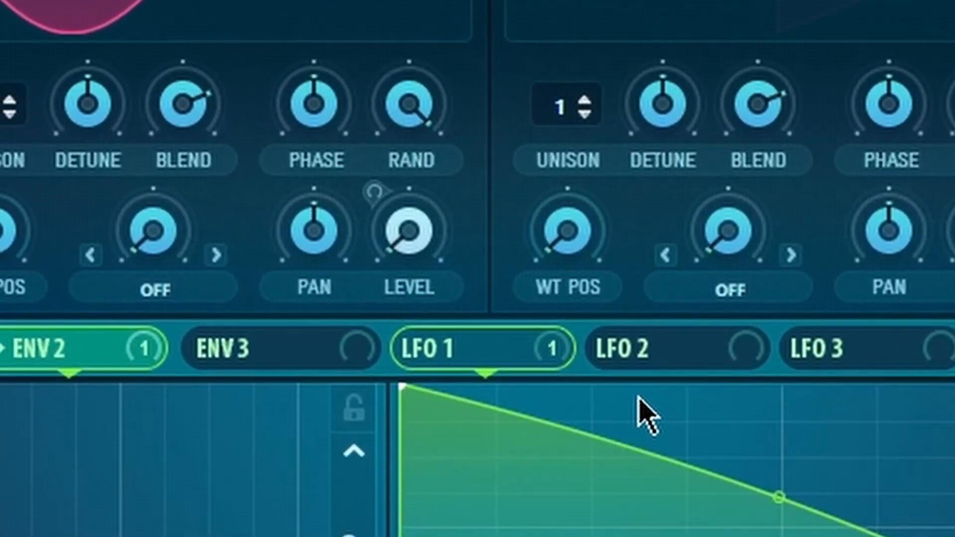
pyautogui.moveTo(407, 363); pyautogui.dragTo(412, 252)
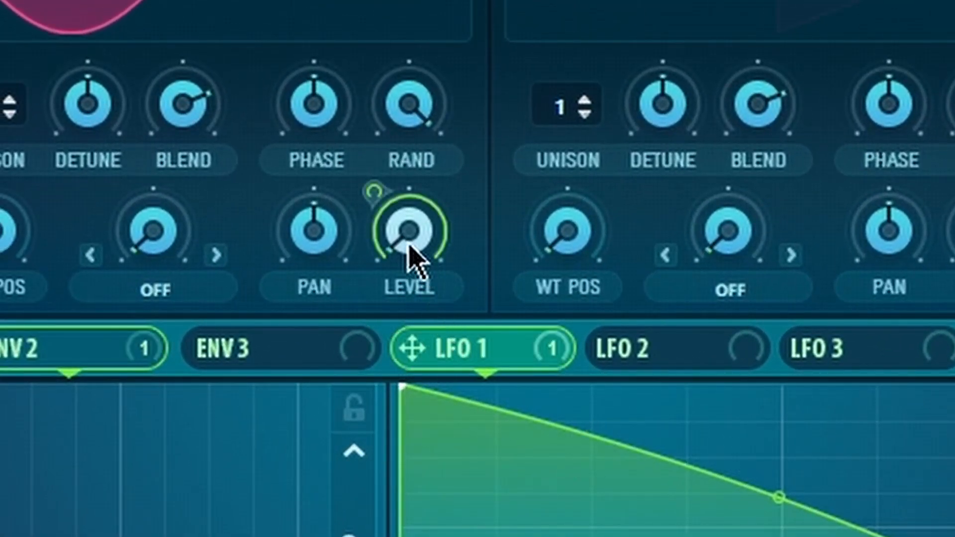
pyautogui.click(408, 73)
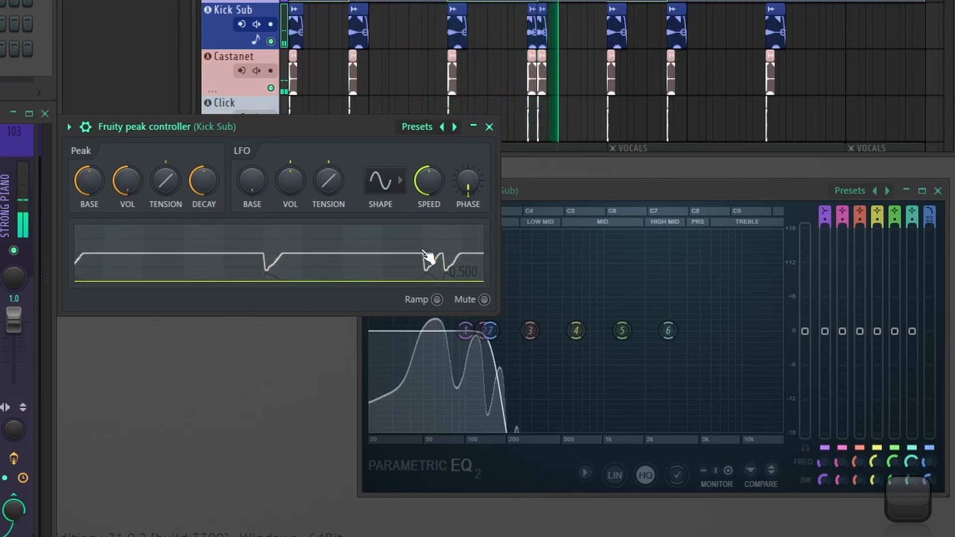
# Step: Close the Castanet's Parametric EQ 2 and review the EQ on the STRONG PIANO bus
pyautogui.press('space')
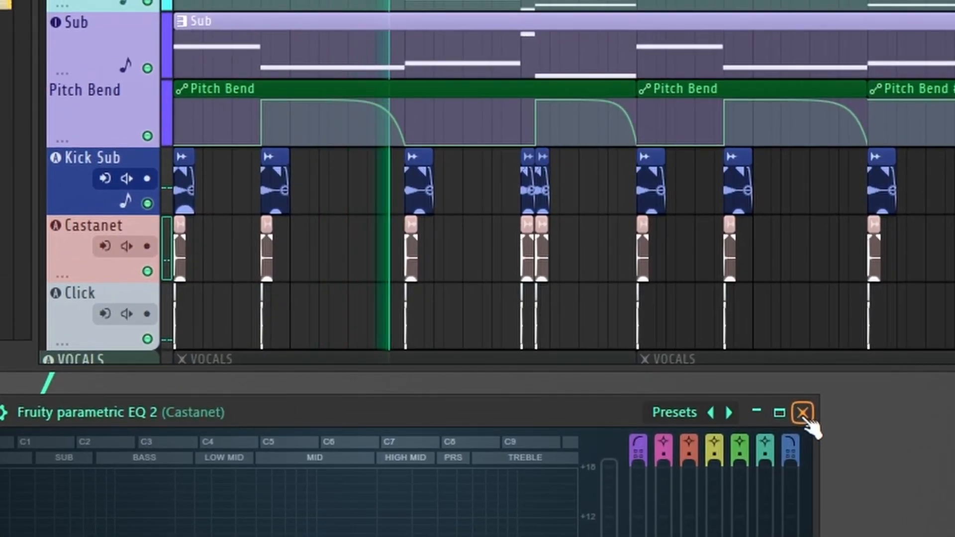
pyautogui.click(803, 412)
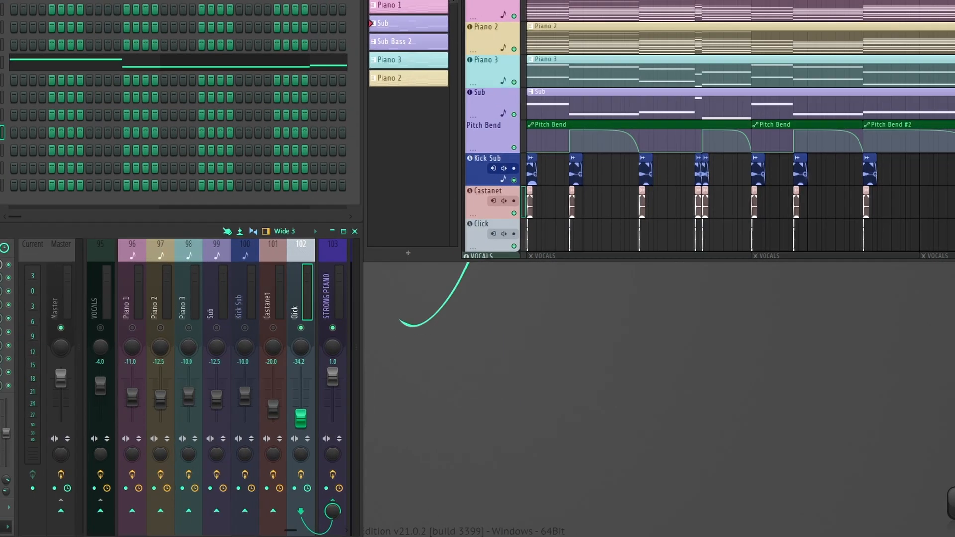
pyautogui.click(49, 304)
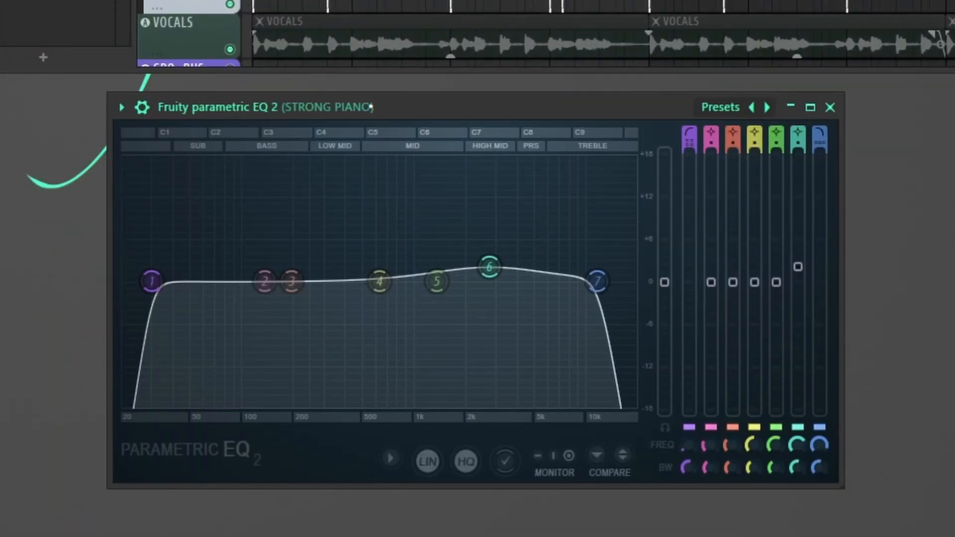
# Step: Listen to the bus EQ and examine the Master's Patcher band-split map, including the Ozone Imager on the Highs
pyautogui.press('space')
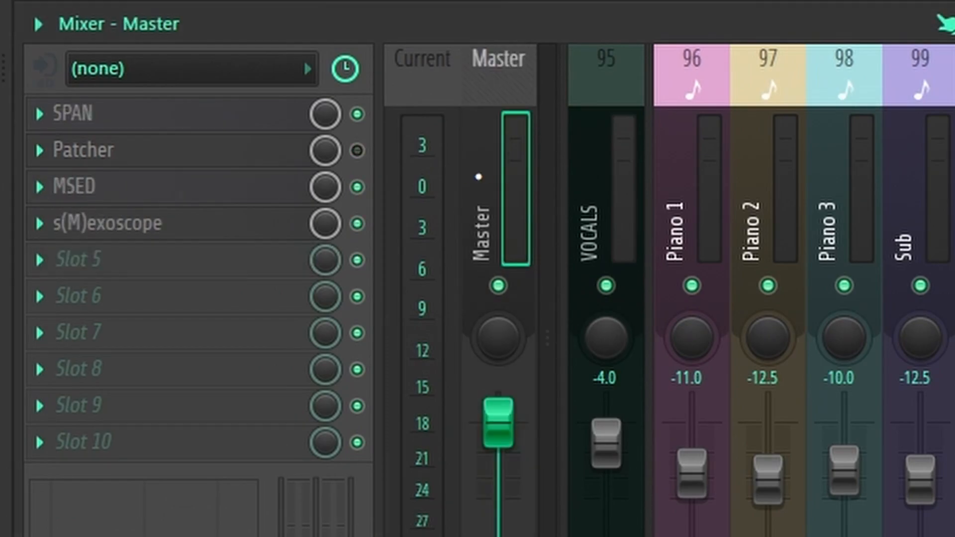
pyautogui.scroll(3, 779, 288)
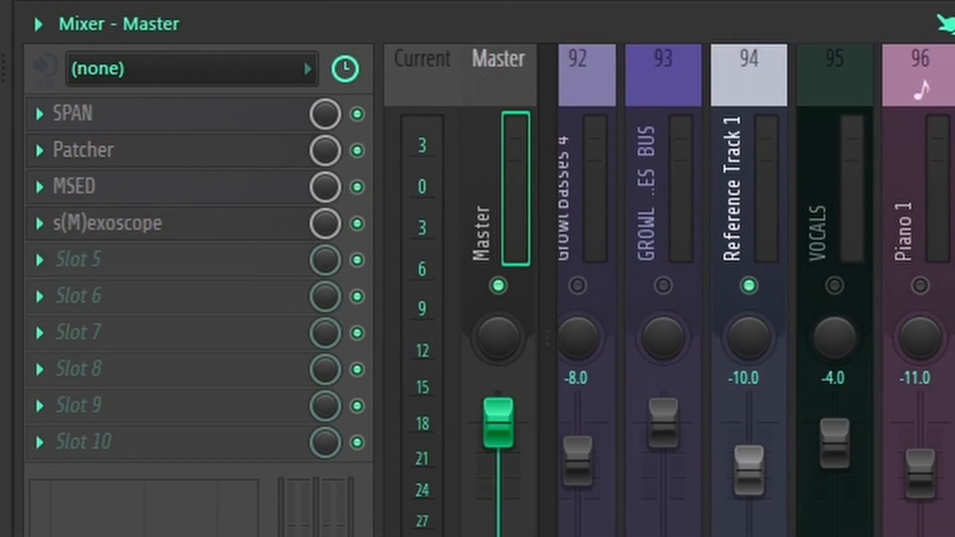
pyautogui.click(243, 161)
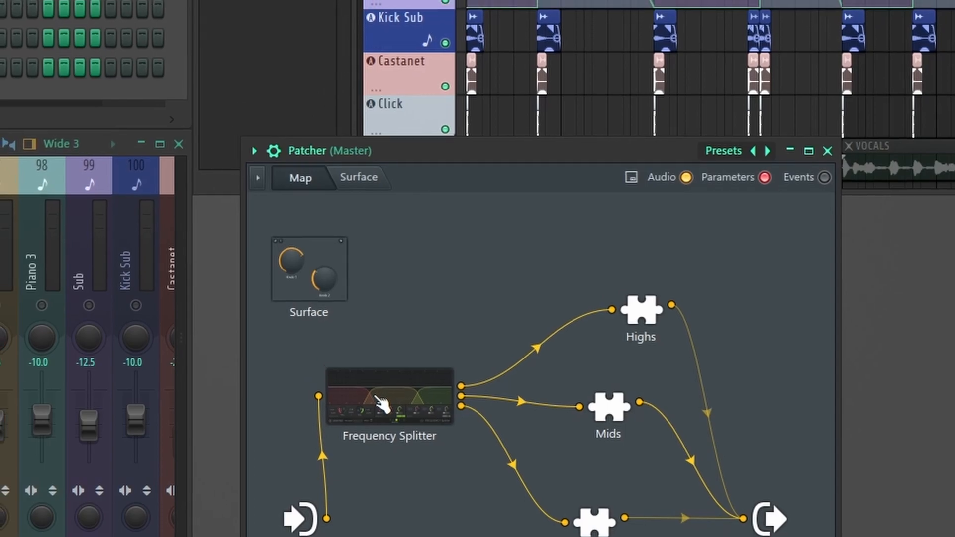
pyautogui.doubleClick(321, 290)
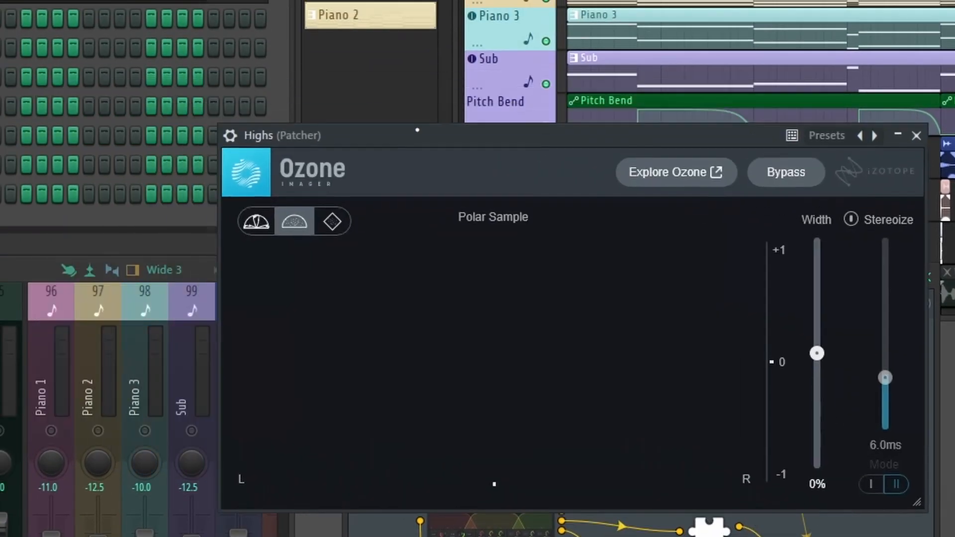
pyautogui.moveTo(416, 131); pyautogui.dragTo(550, 228)
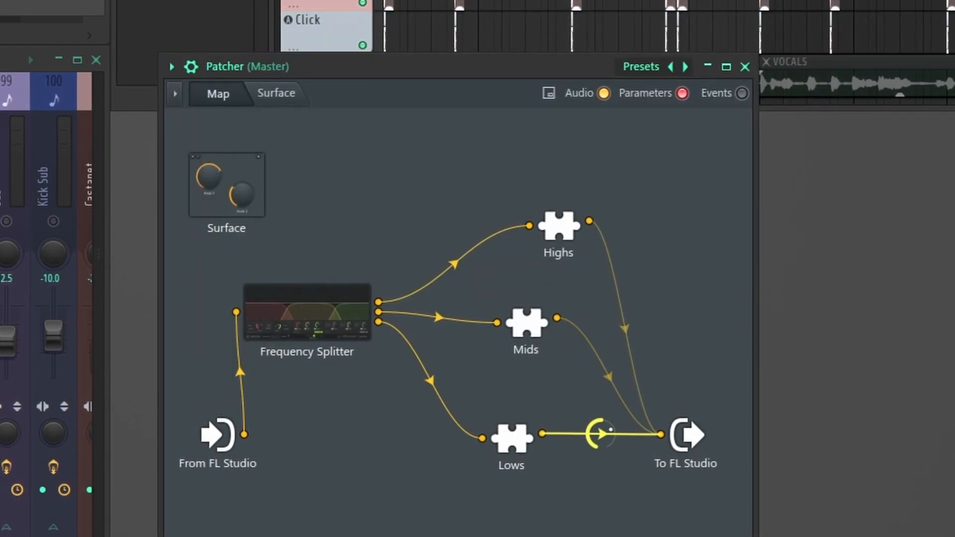
pyautogui.doubleClick(559, 226)
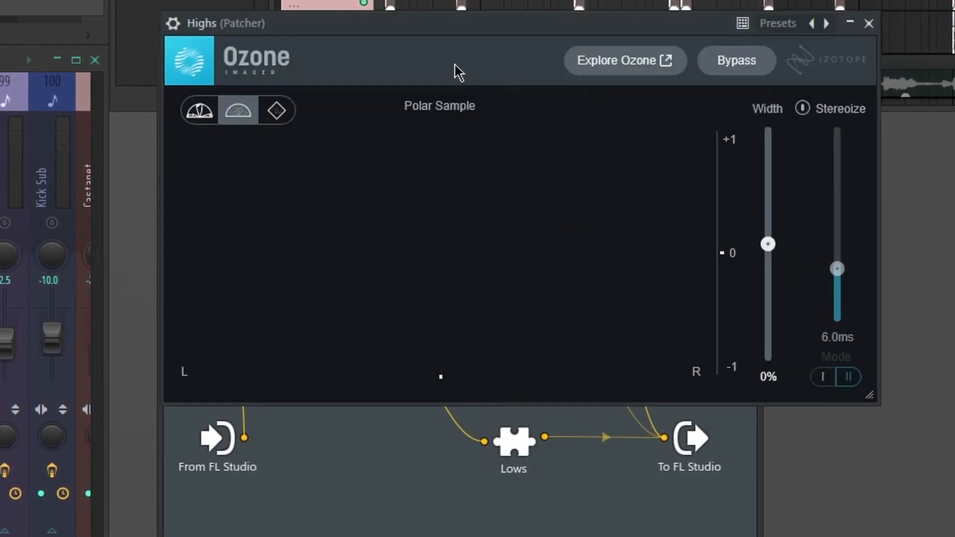
pyautogui.moveTo(455, 32); pyautogui.dragTo(465, 67)
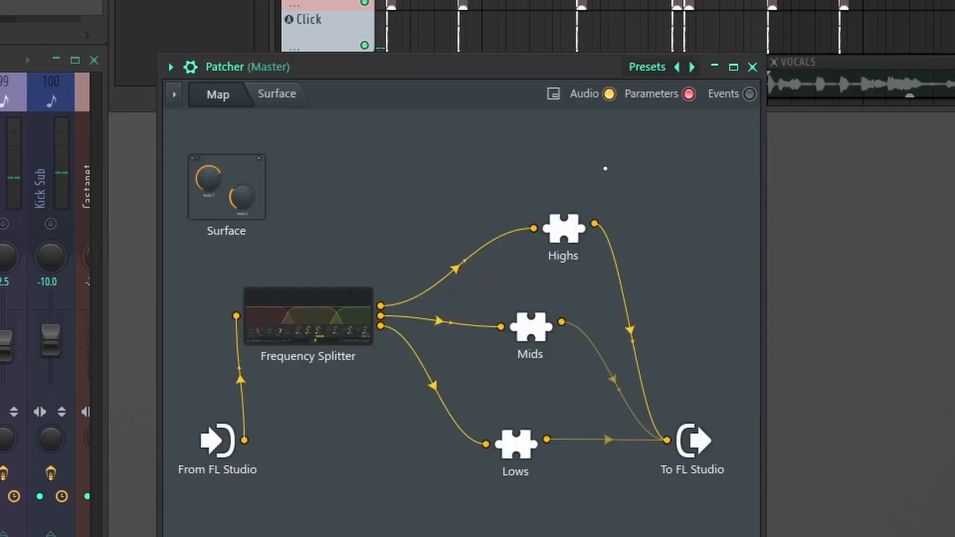
pyautogui.click(753, 67)
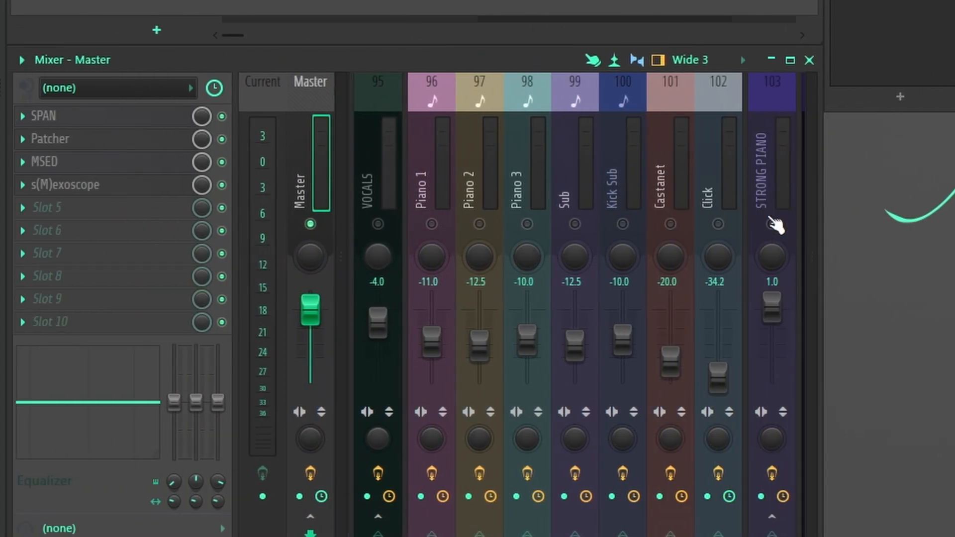
# Step: Unmute the project tracks and inspect STRONG PIANO's Patcher_2, covering the Highs and Mids bands, Ozone Imager width and Fruity Balance
pyautogui.click(774, 223)
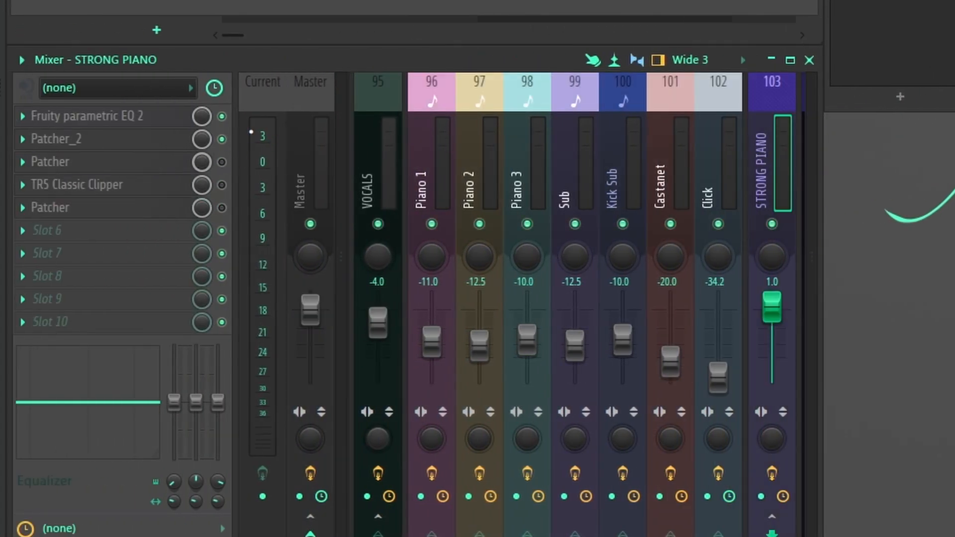
pyautogui.click(172, 147)
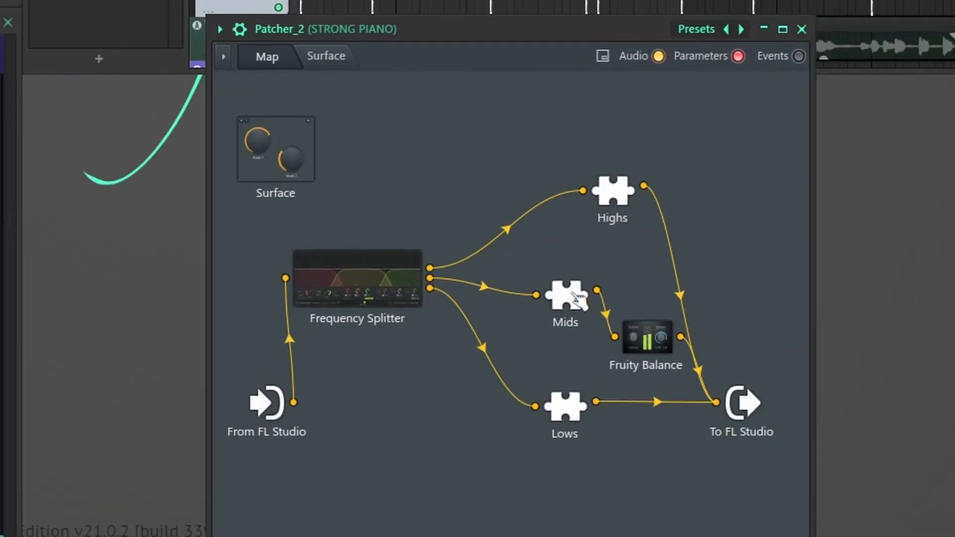
pyautogui.click(613, 192)
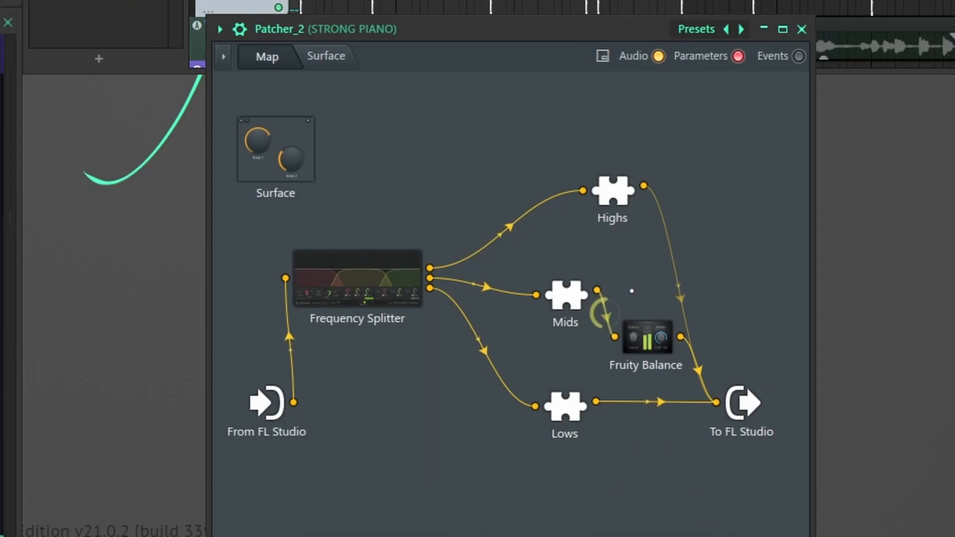
pyautogui.rightClick(606, 311)
pyautogui.click(618, 324)
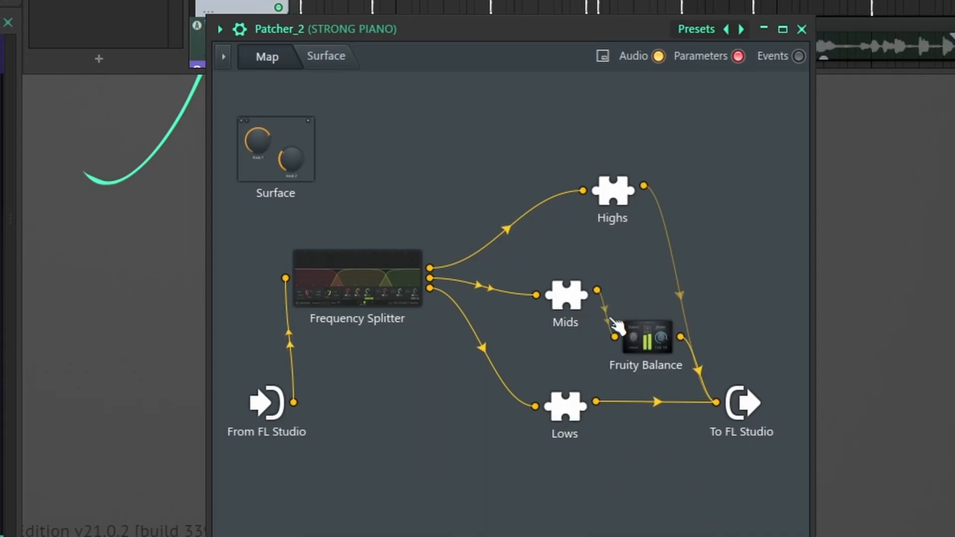
pyautogui.click(567, 299)
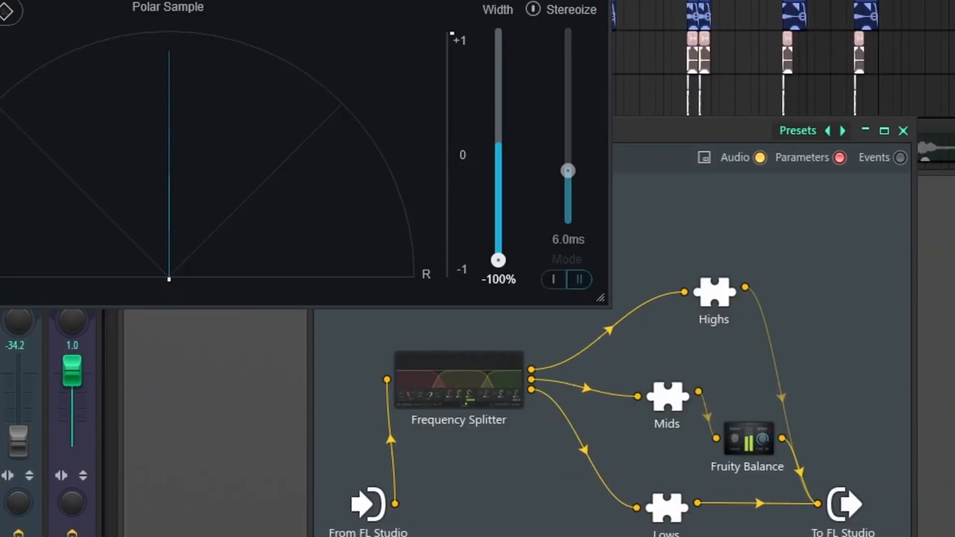
pyautogui.moveTo(257, 0); pyautogui.dragTo(527, 103)
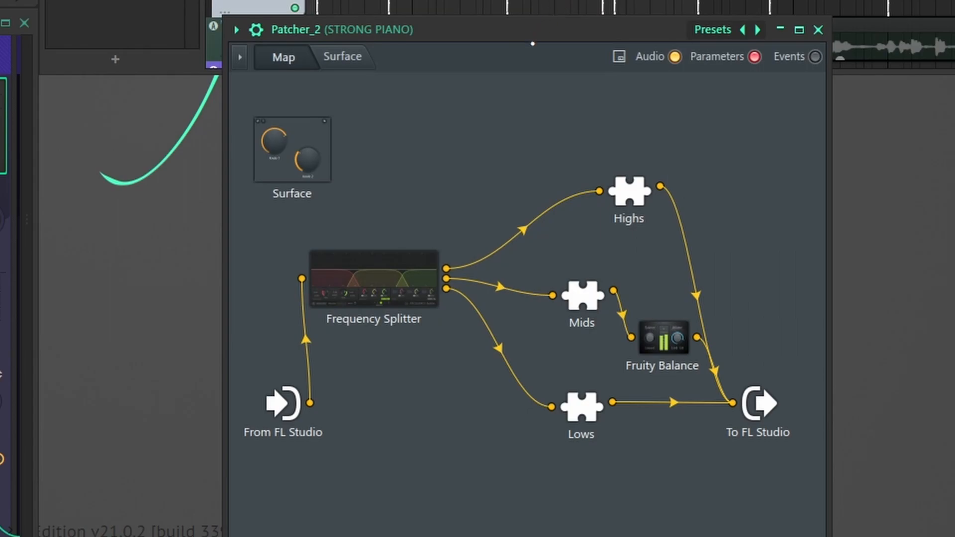
pyautogui.moveTo(169, 0); pyautogui.dragTo(576, 178)
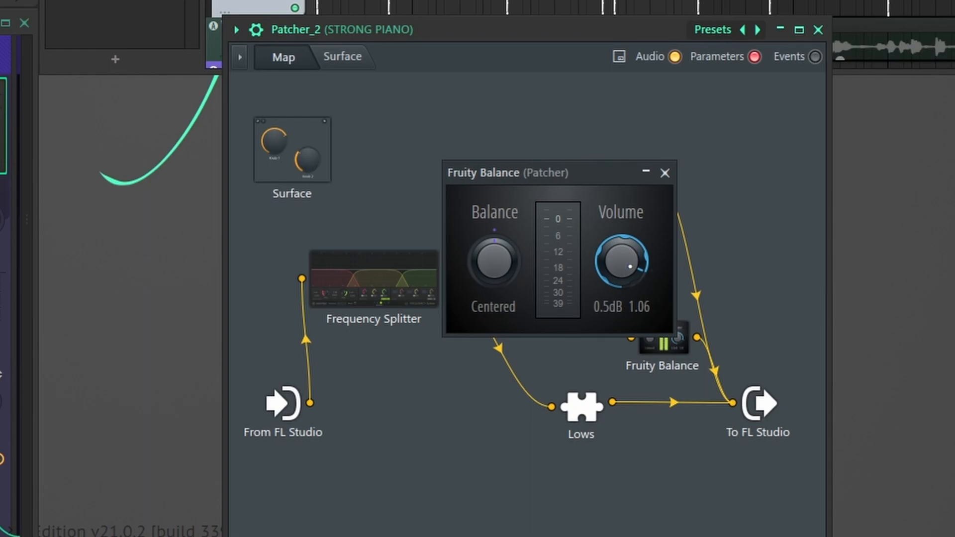
pyautogui.click(666, 173)
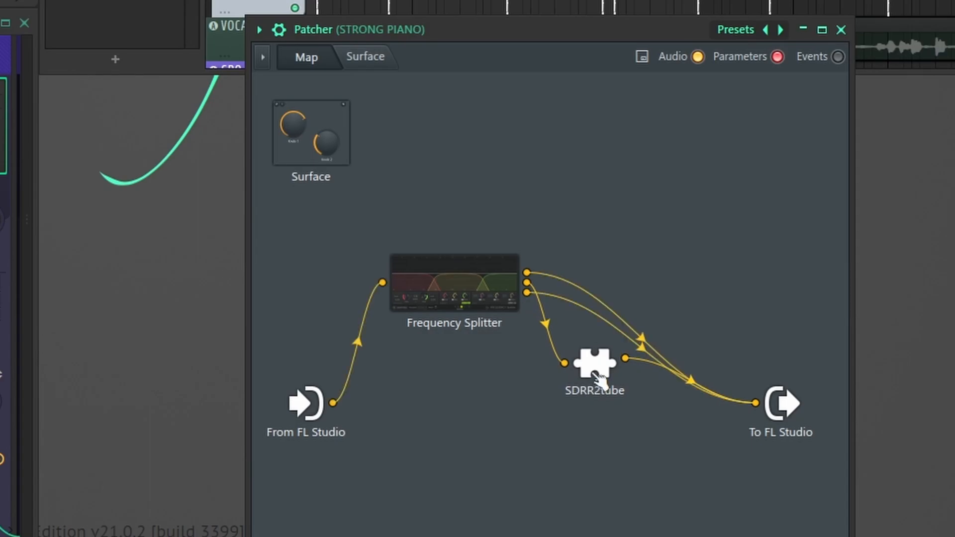
# Step: Inspect the SDRR2tube saturation applied to the mid band in the STRONG PIANO bus's second Patcher
pyautogui.click(596, 377)
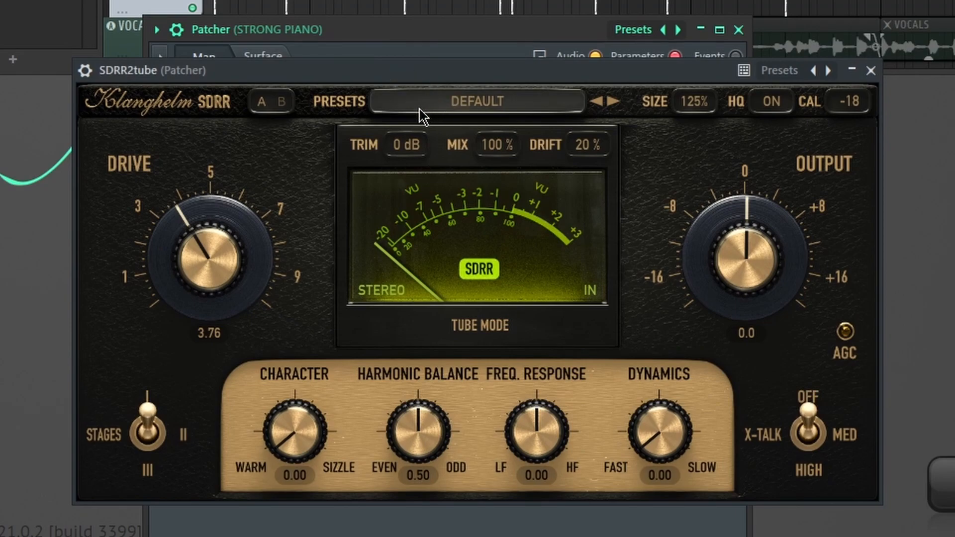
pyautogui.moveTo(421, 78); pyautogui.dragTo(406, 91)
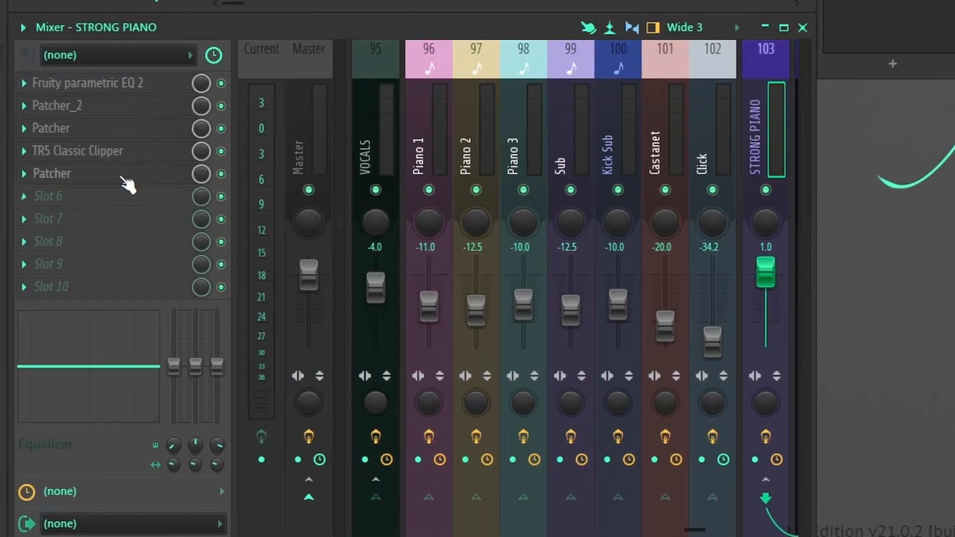
# Step: Choose the X Youlean Multiband Sidechain preset for the last Patcher on the STRONG PIANO bus and close its window
pyautogui.click(122, 176)
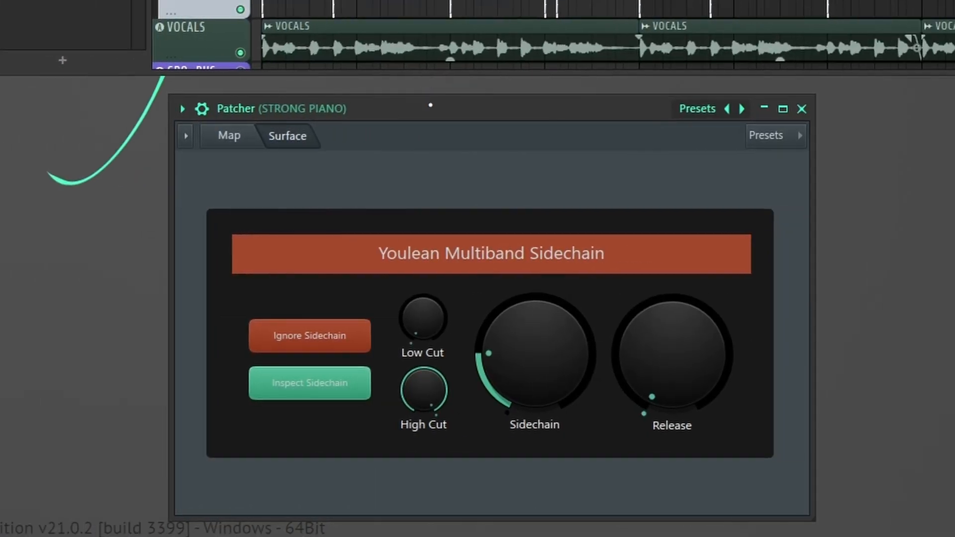
pyautogui.click(703, 117)
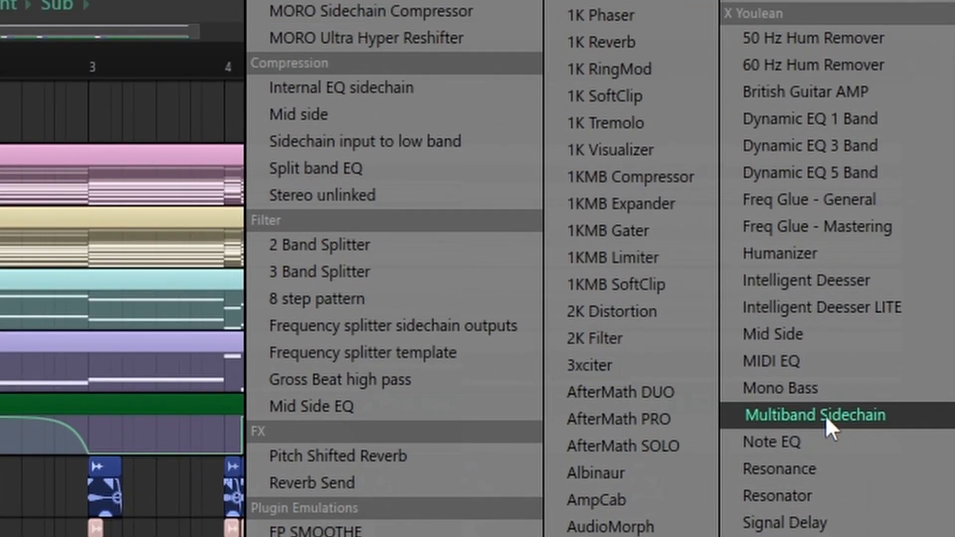
pyautogui.click(826, 416)
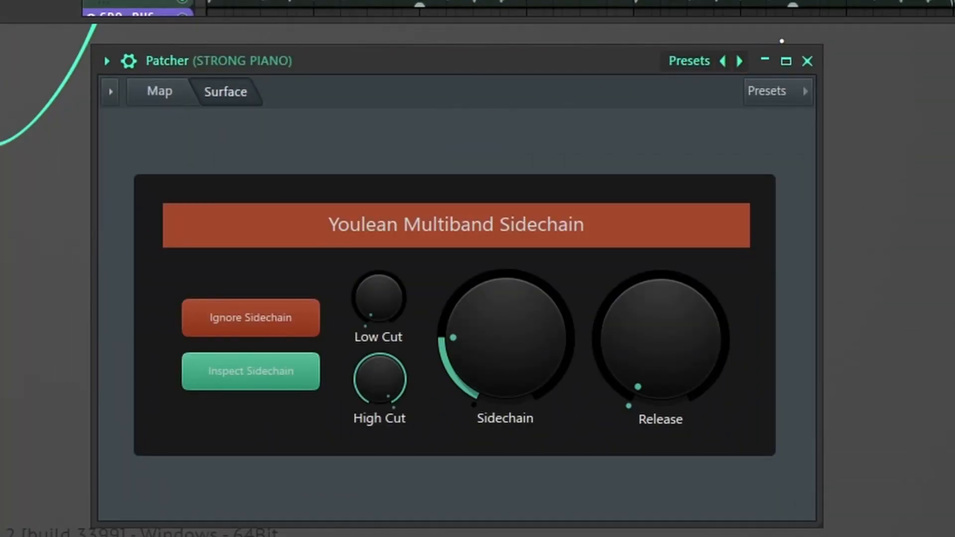
pyautogui.click(808, 60)
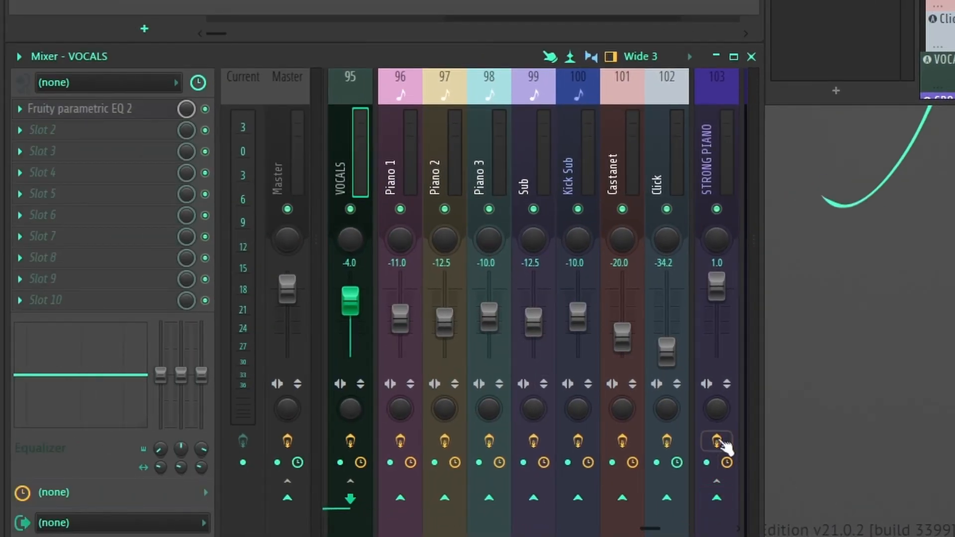
# Step: Route the VOCALS mixer track to STRONG PIANO as a sidechain send
pyautogui.keyDown('shift'); pyautogui.click(729, 507); pyautogui.keyUp('shift')
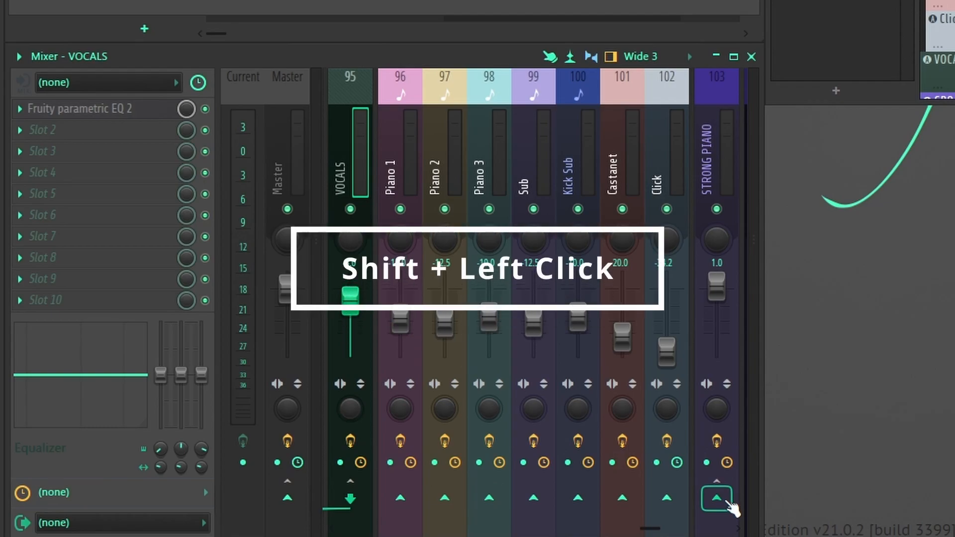
pyautogui.keyDown('shift'); pyautogui.click(729, 506); pyautogui.keyUp('shift')
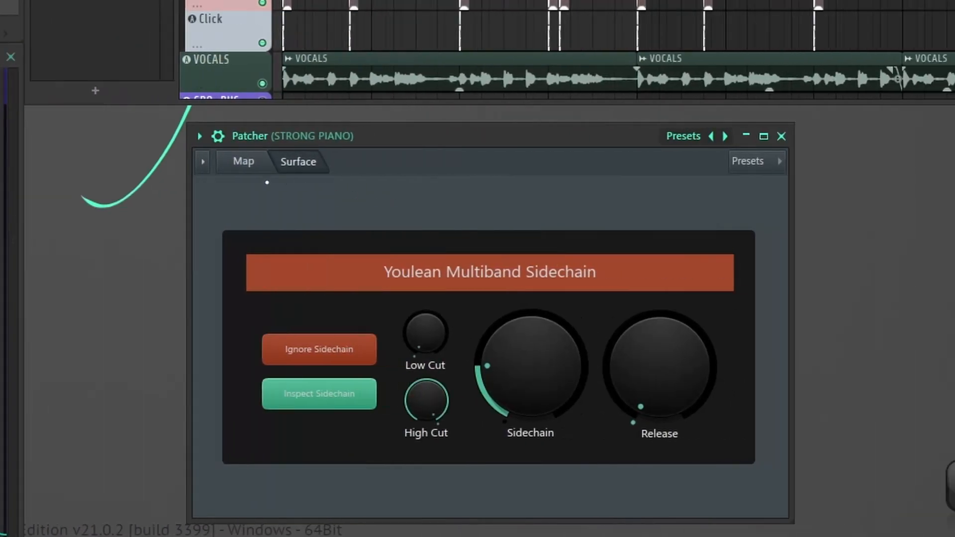
# Step: Open the Multiband Sidechain Patcher's map and examine the output options of its From FL Studio node
pyautogui.click(201, 159)
pyautogui.click(243, 160)
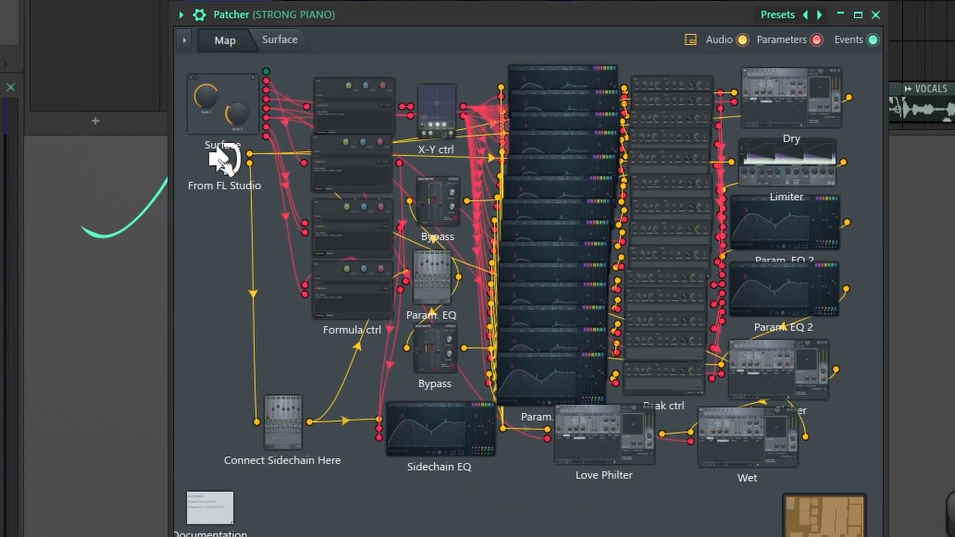
pyautogui.rightClick(236, 275)
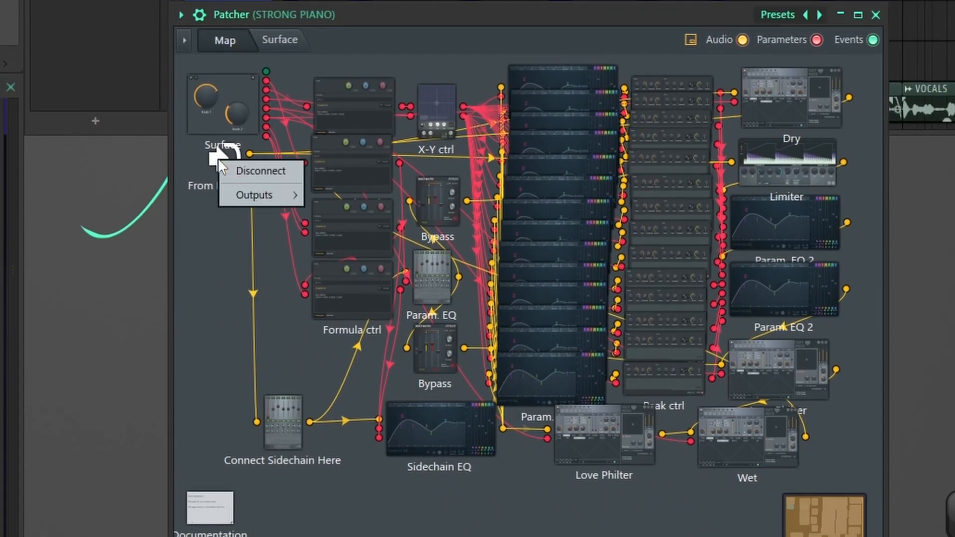
pyautogui.moveTo(277, 195)
pyautogui.moveTo(348, 196)
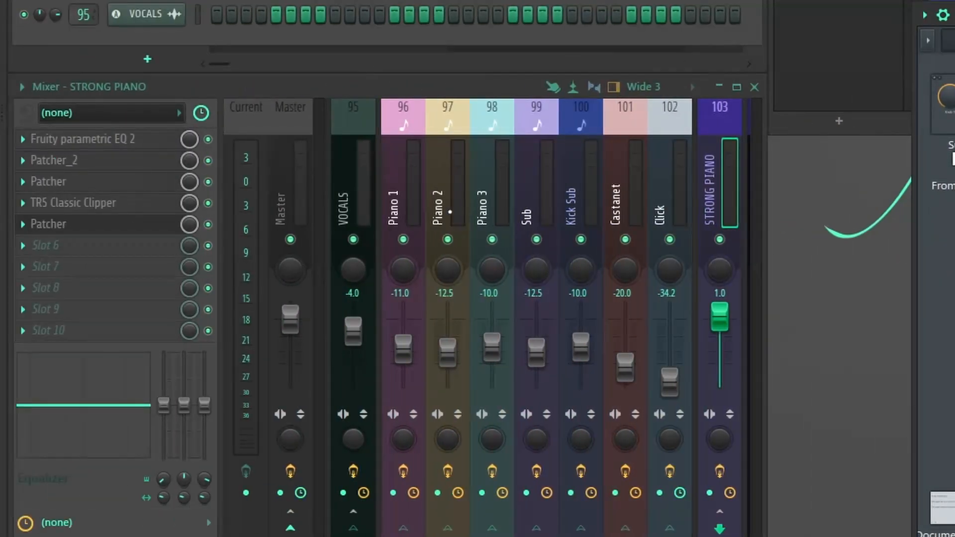
# Step: Check the VOCALS track's sidechain routing in the mixer, returning to the STRONG PIANO bus
pyautogui.click(400, 169)
pyautogui.click(353, 169)
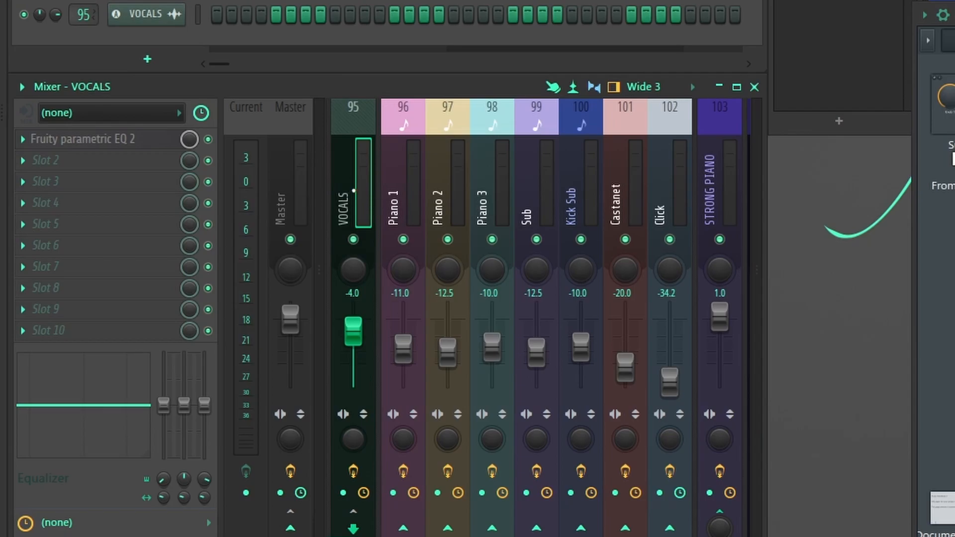
pyautogui.click(719, 194)
pyautogui.click(748, 68)
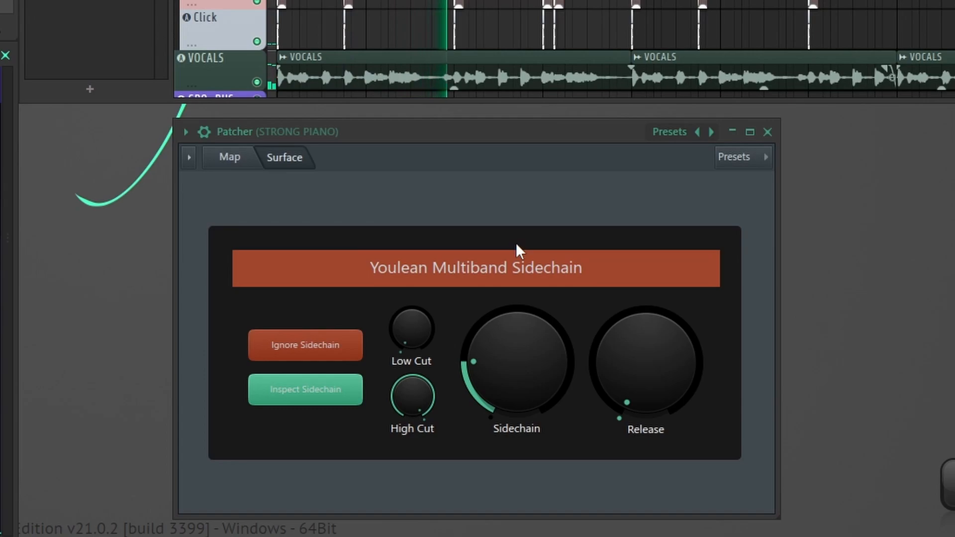
# Step: Nudge the Multiband Sidechain's Sidechain amount during playback, and reopen and reposition that Patcher on the STRONG PIANO bus
pyautogui.moveTo(501, 373)
pyautogui.mouseDown()
pyautogui.moveTo(501, 303)
pyautogui.moveTo(501, 371)
pyautogui.mouseUp()
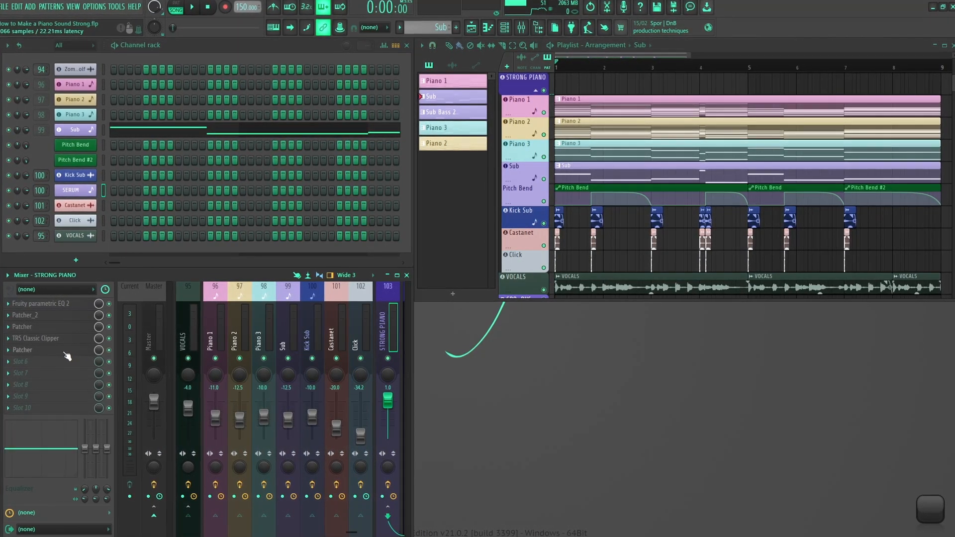
pyautogui.click(64, 351)
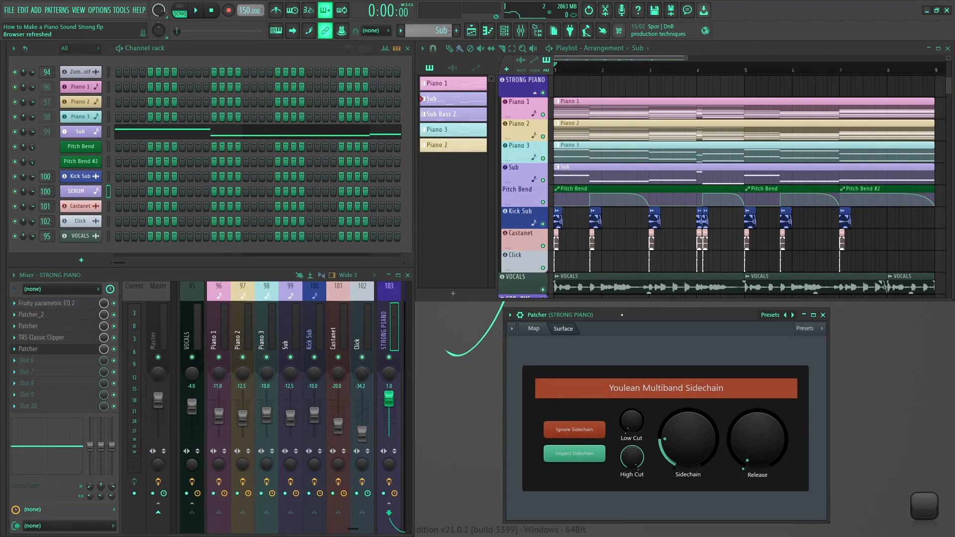
pyautogui.moveTo(638, 314); pyautogui.dragTo(656, 316)
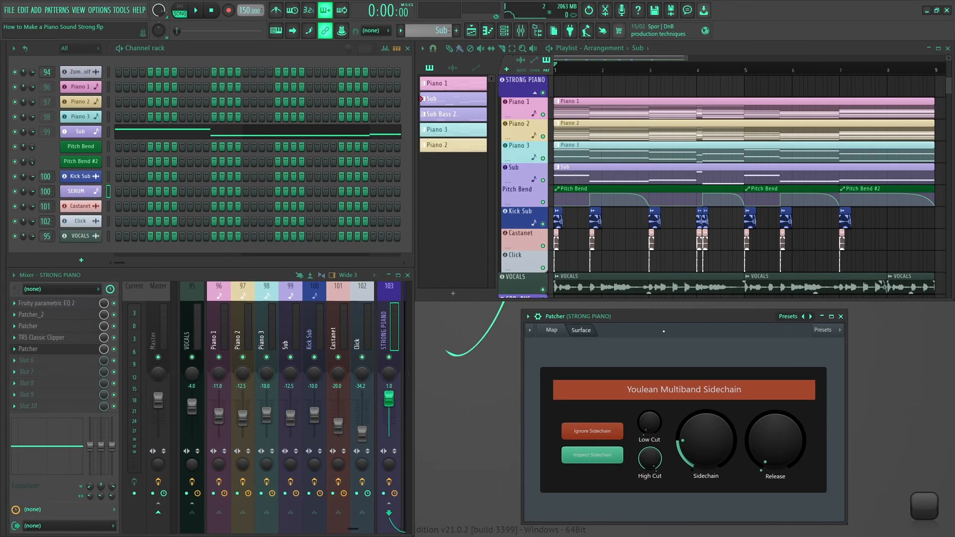
pyautogui.moveTo(665, 315); pyautogui.dragTo(665, 313)
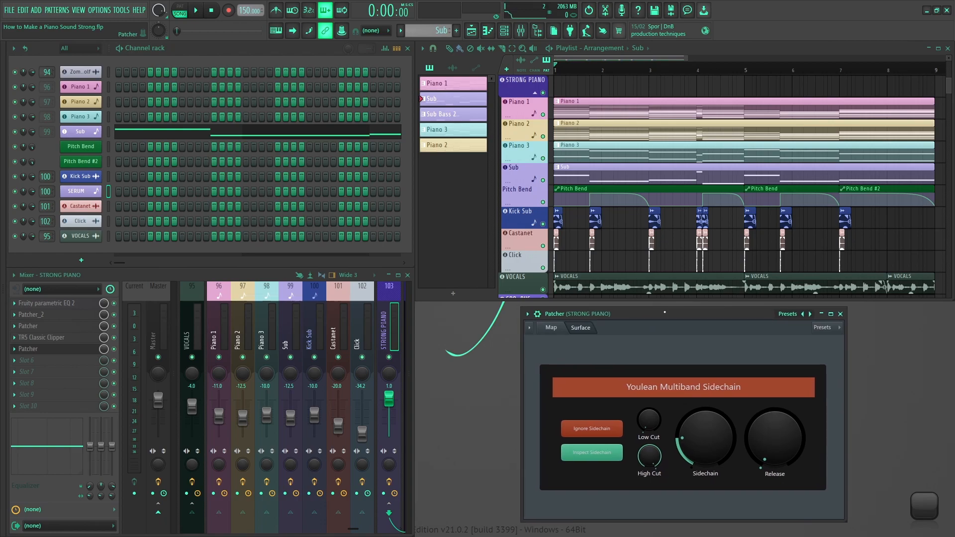